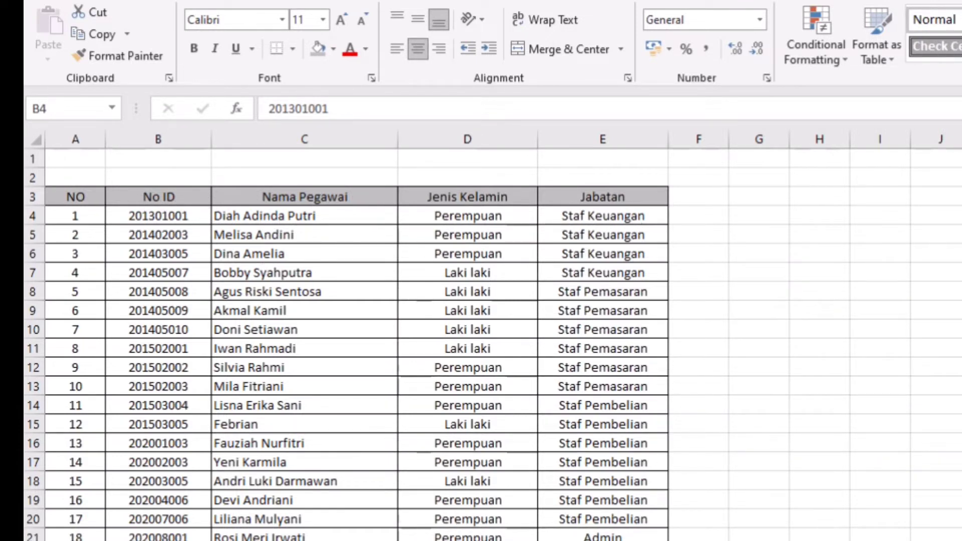
# Switch to the overtime pay sheet and examine its No ID and Uang Lembur (Rp) columns
pyautogui.click(150, 540)
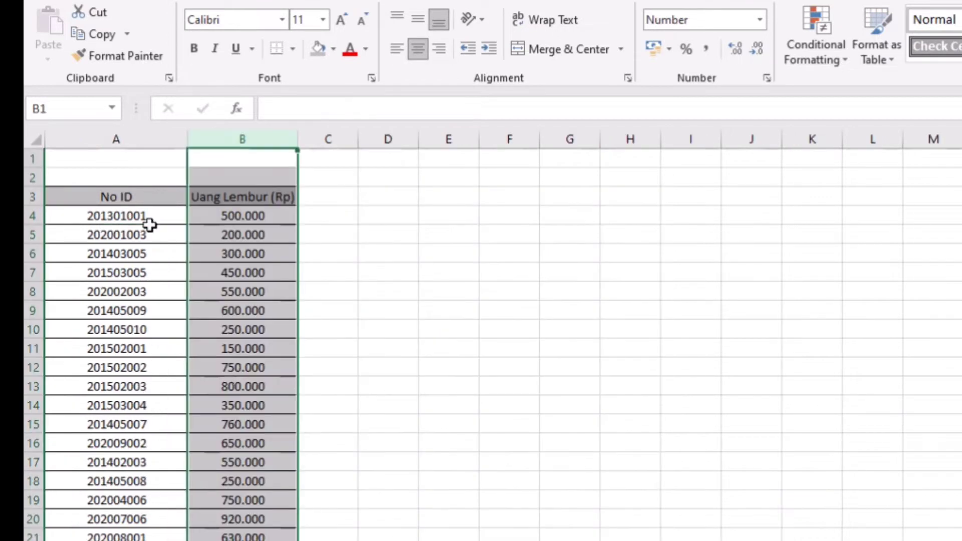
pyautogui.click(159, 195)
pyautogui.click(228, 201)
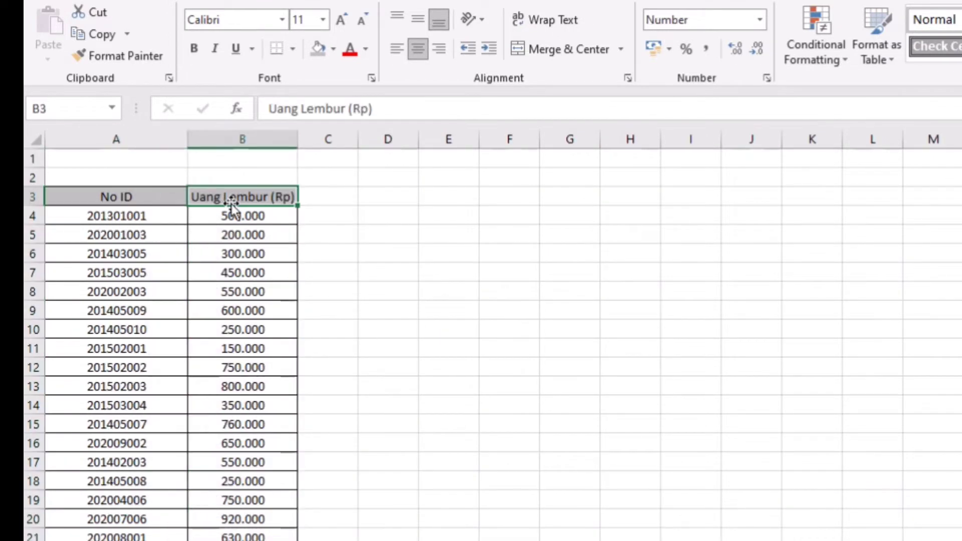
pyautogui.click(145, 201)
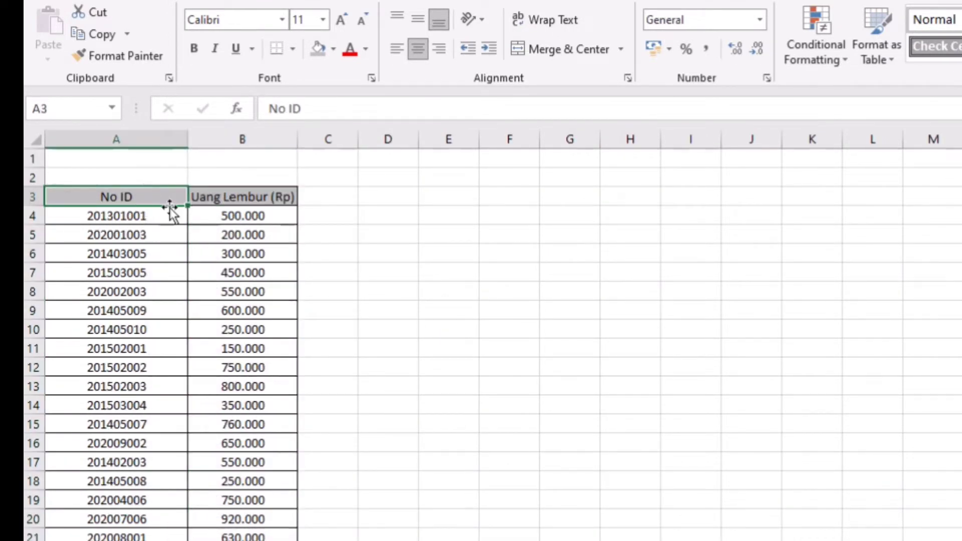
pyautogui.click(217, 201)
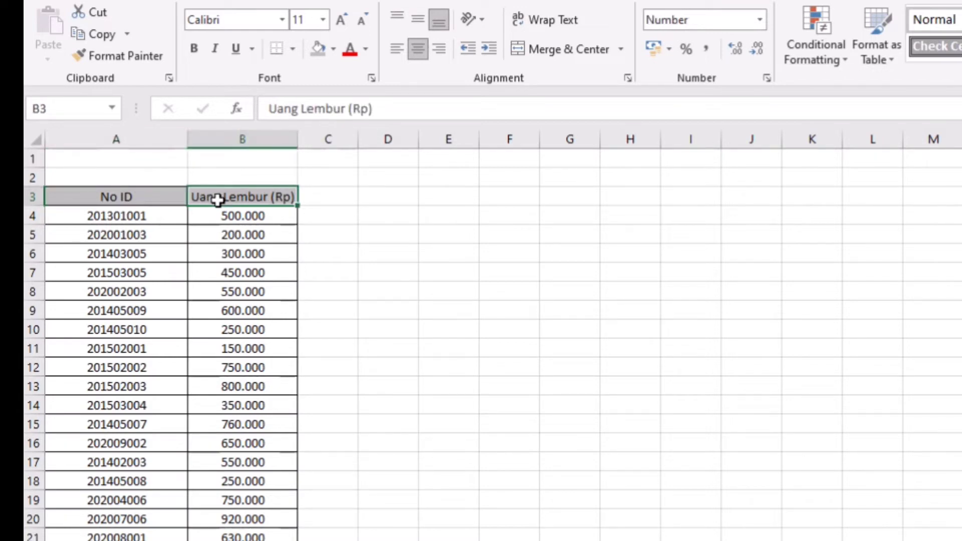
pyautogui.click(152, 199)
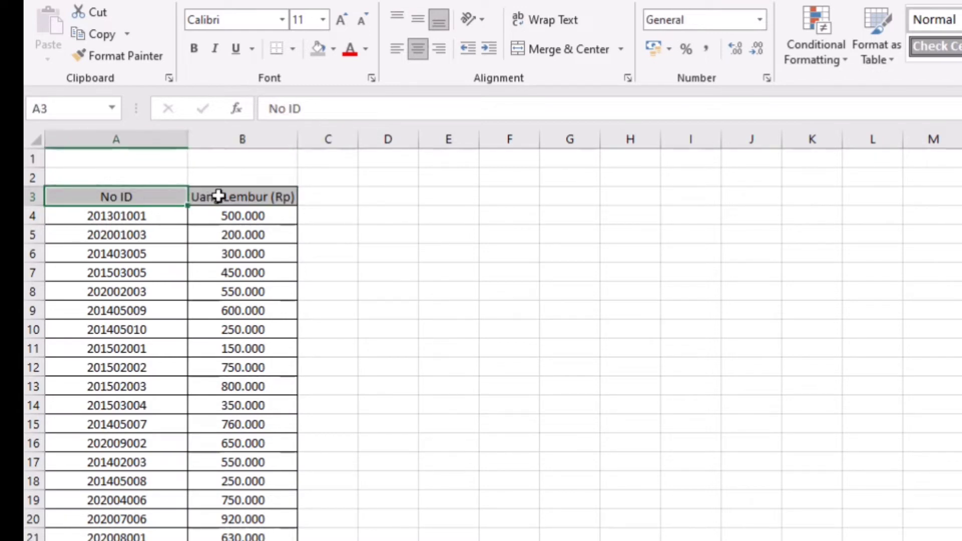
pyautogui.click(219, 196)
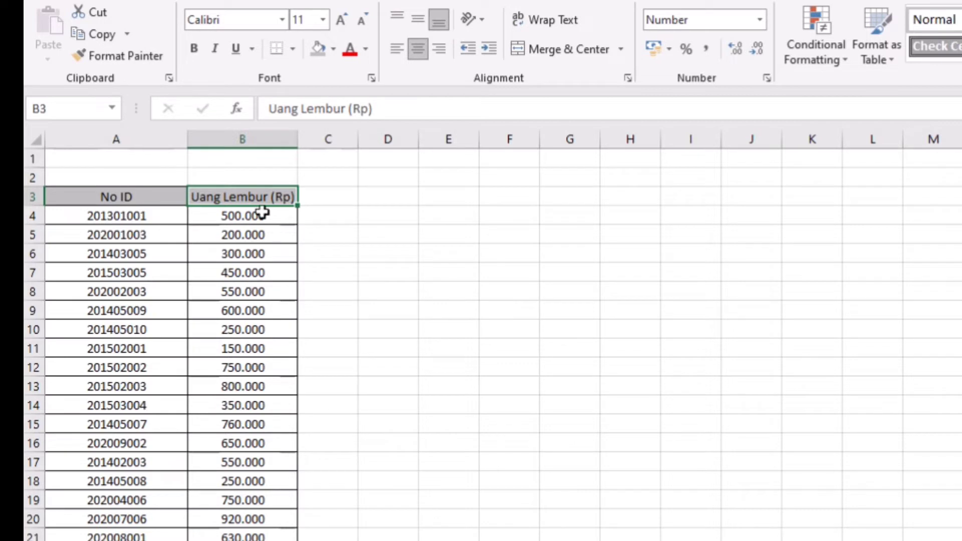
# Insert a blank column before Uang Lembur (Rp) and give it the header Nama Pegawai in B3
pyautogui.rightClick(257, 140)
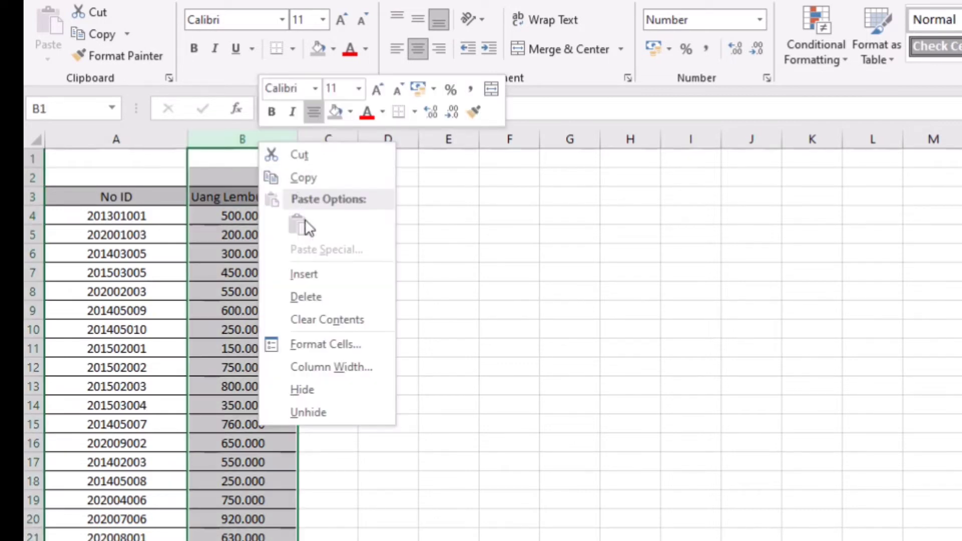
pyautogui.click(308, 272)
pyautogui.click(241, 204)
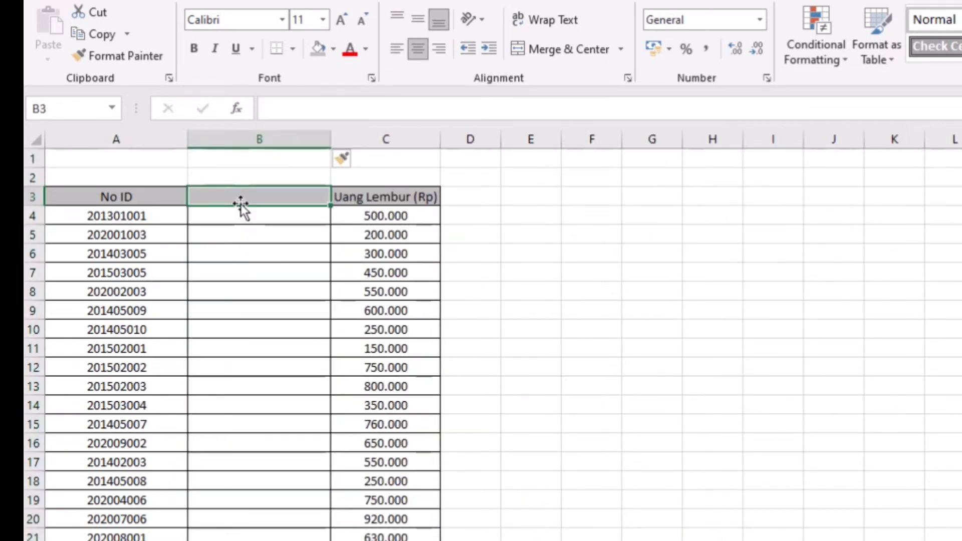
pyautogui.write('Na')
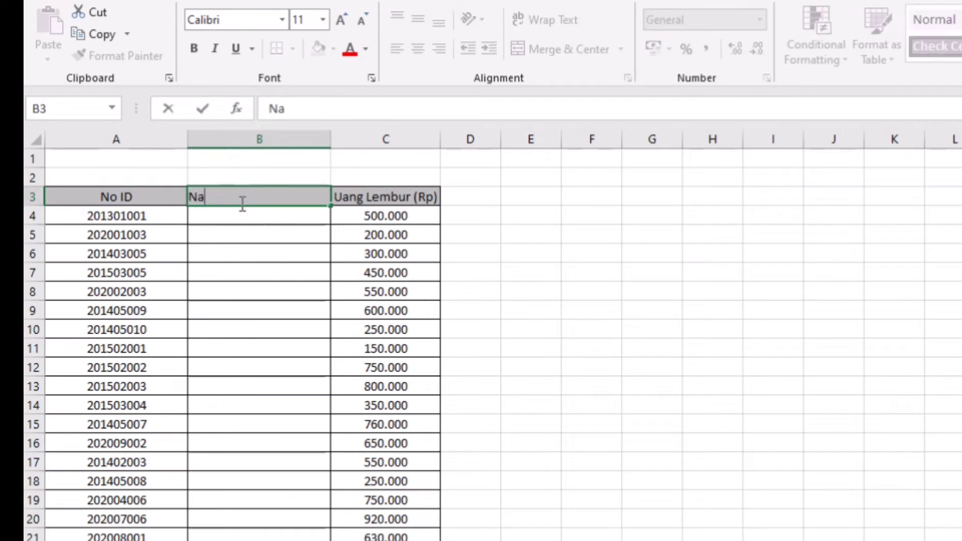
pyautogui.write('ma Pegaw')
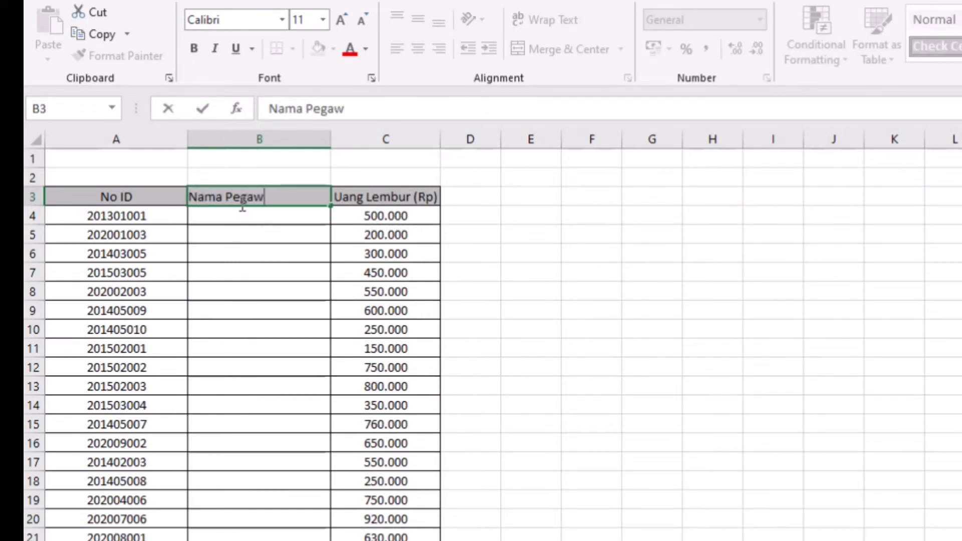
pyautogui.write('ai')
pyautogui.press('Return')
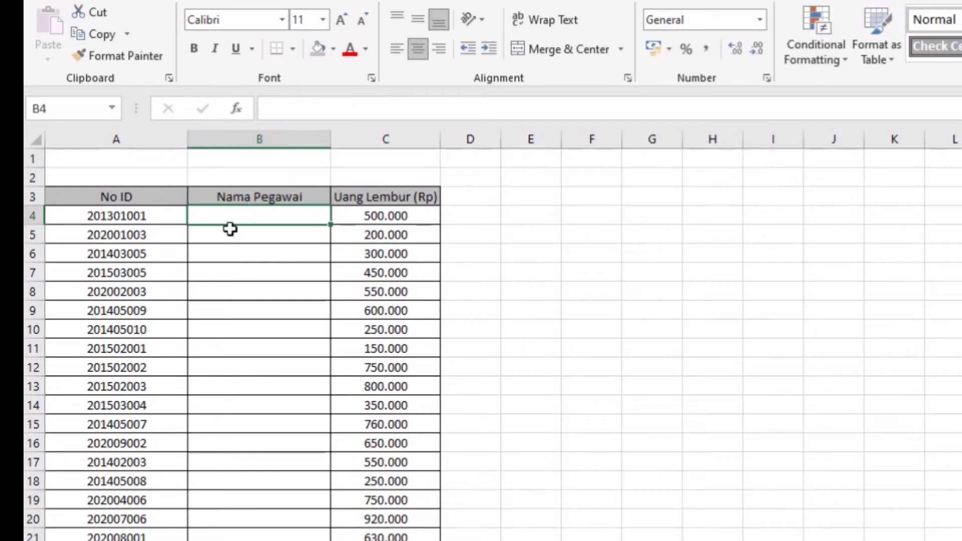
# Start a VLOOKUP formula in cell B4 of the Nama Pegawai column
pyautogui.click(142, 222)
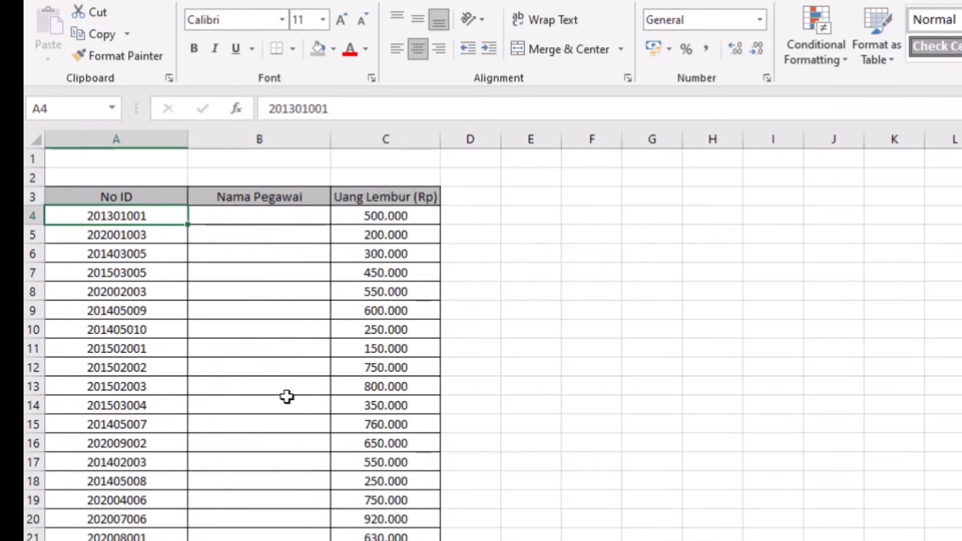
pyautogui.click(278, 218)
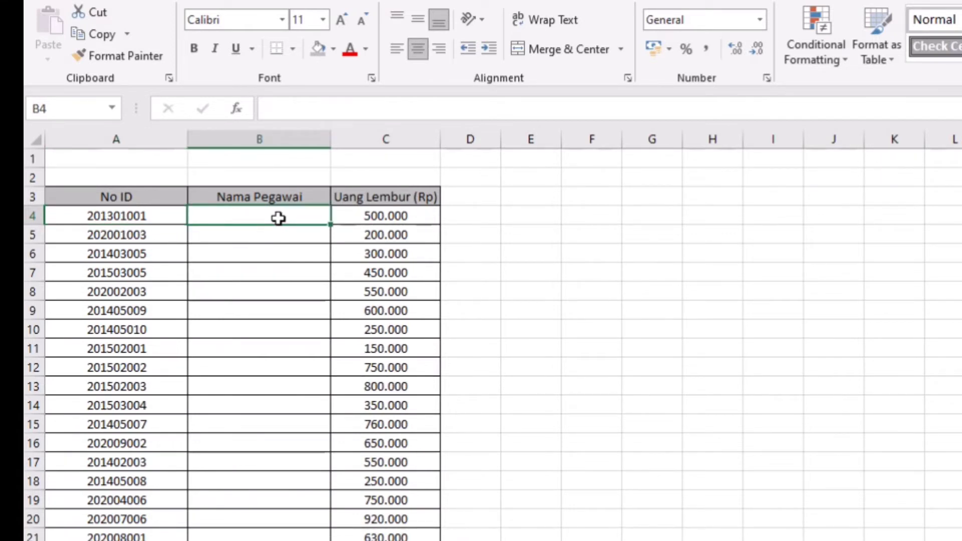
pyautogui.write('=')
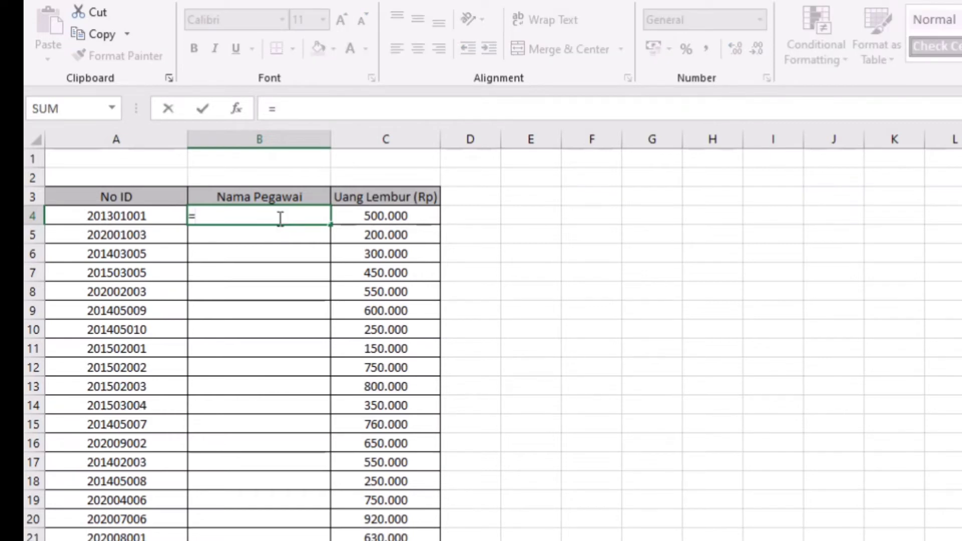
pyautogui.write('vl')
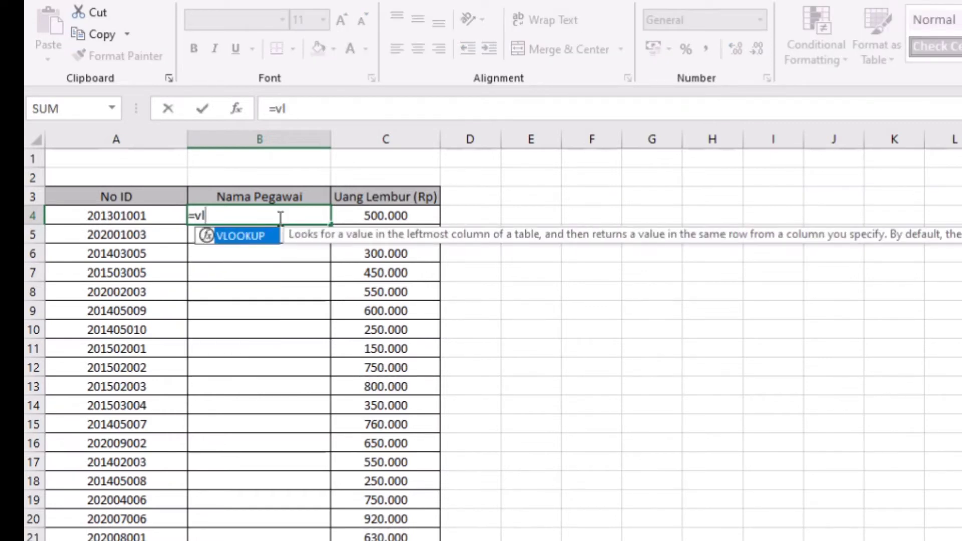
pyautogui.doubleClick(258, 242)
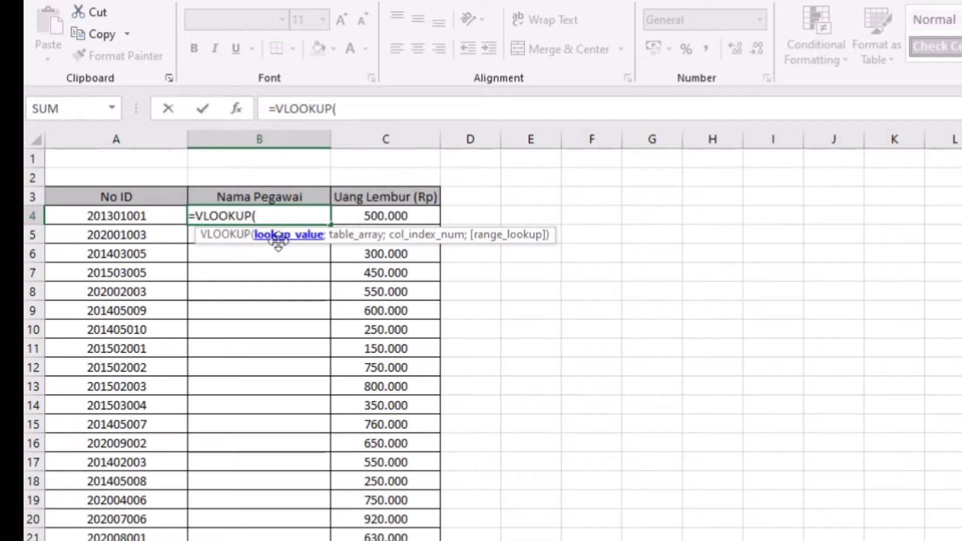
pyautogui.click(113, 221)
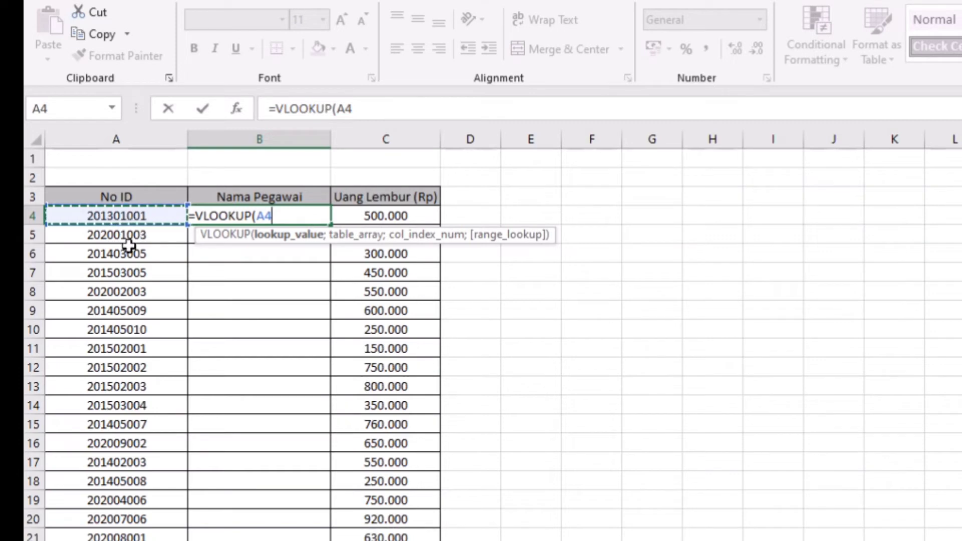
pyautogui.write(',')
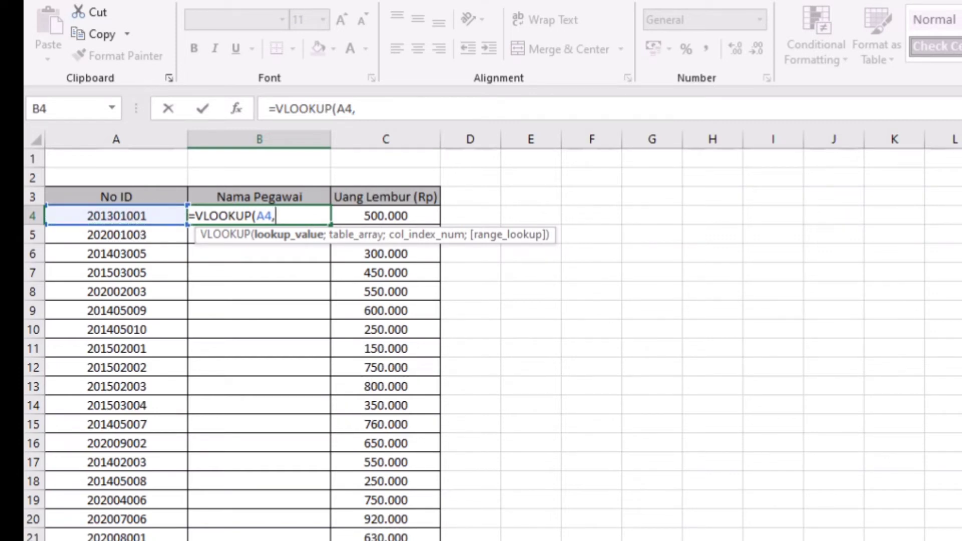
pyautogui.press('Return')
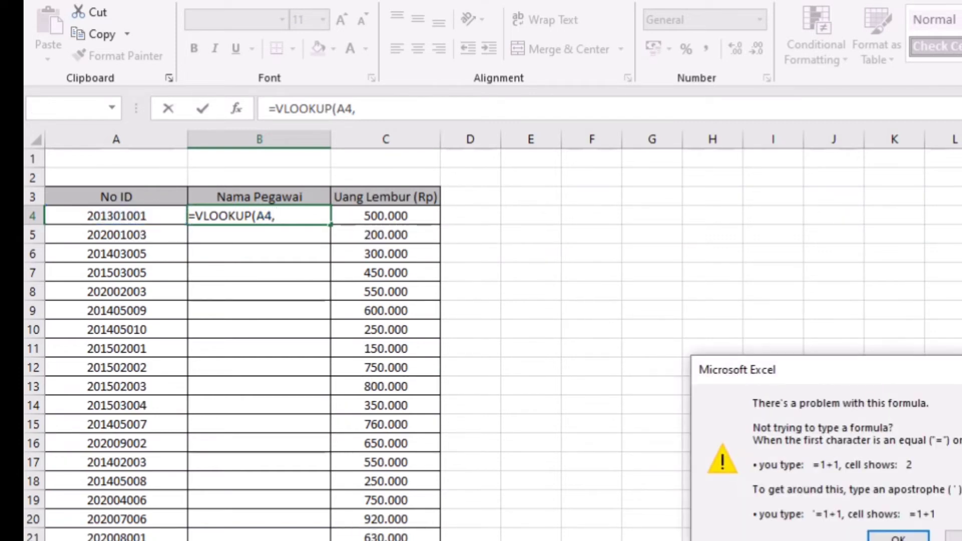
pyautogui.click(917, 537)
pyautogui.press('BackSpace')
pyautogui.press('BackSpace')
pyautogui.press('BackSpace')
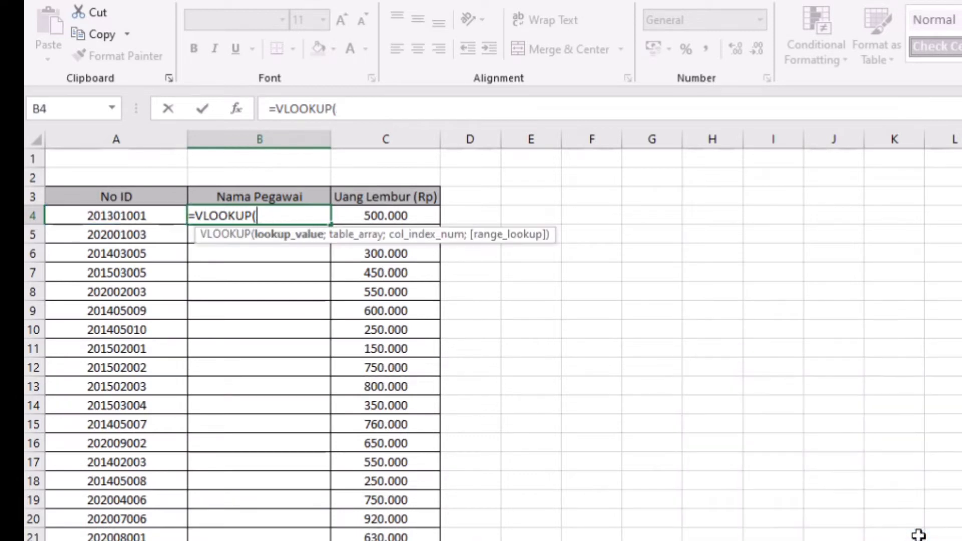
# Set A4 as the VLOOKUP lookup value and range B4:D23 on Sheet1 as the table array, separated by a semicolon
pyautogui.click(151, 215)
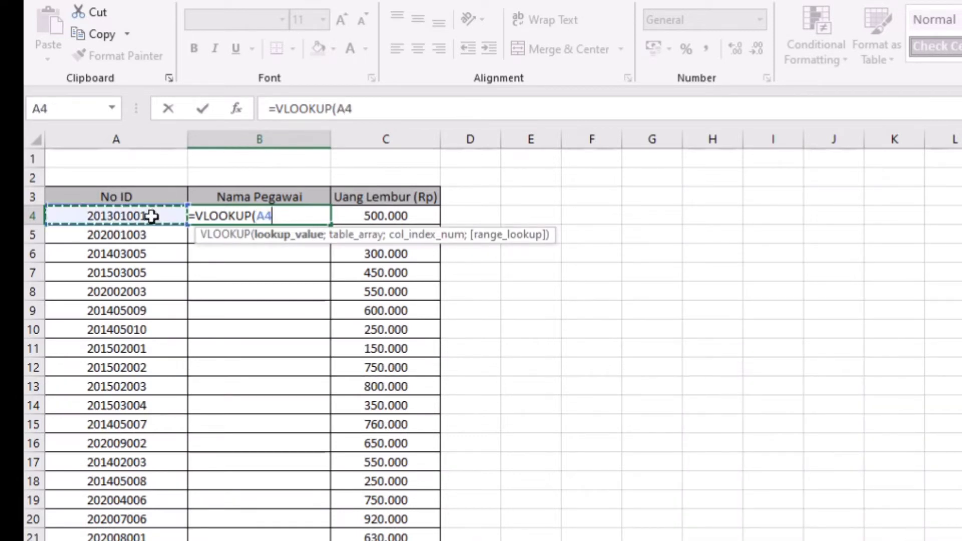
pyautogui.write(';')
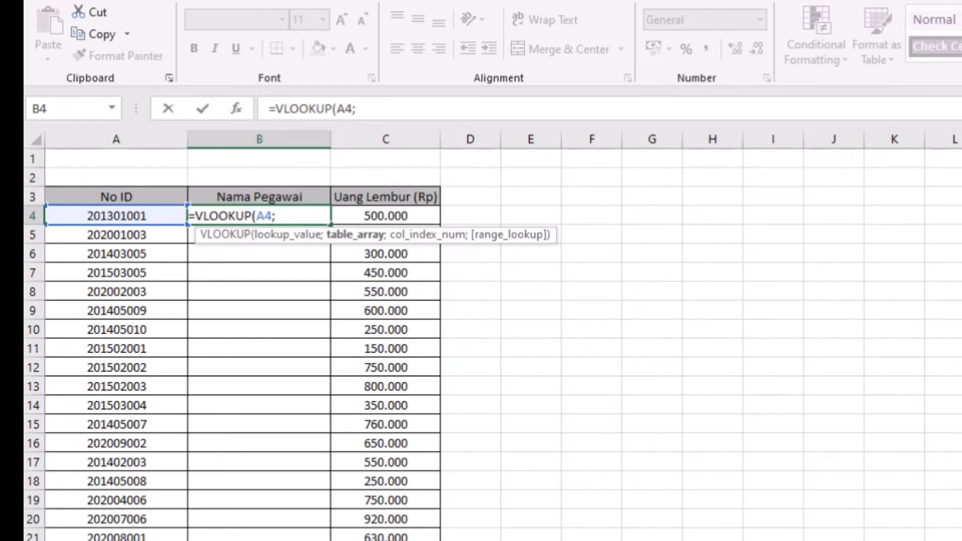
pyautogui.hotkey('ctrl', 'pageup')
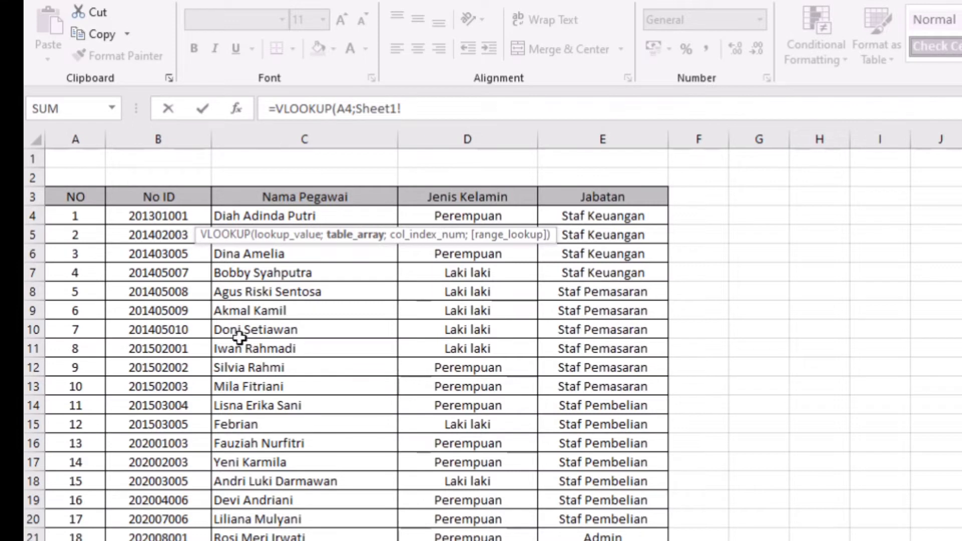
pyautogui.click(168, 217)
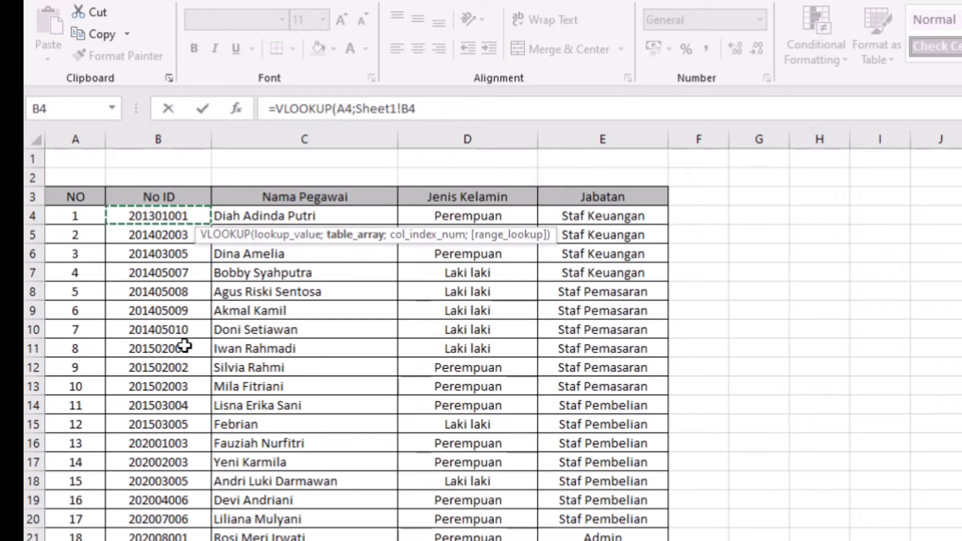
pyautogui.hotkey('shift', 'Right')
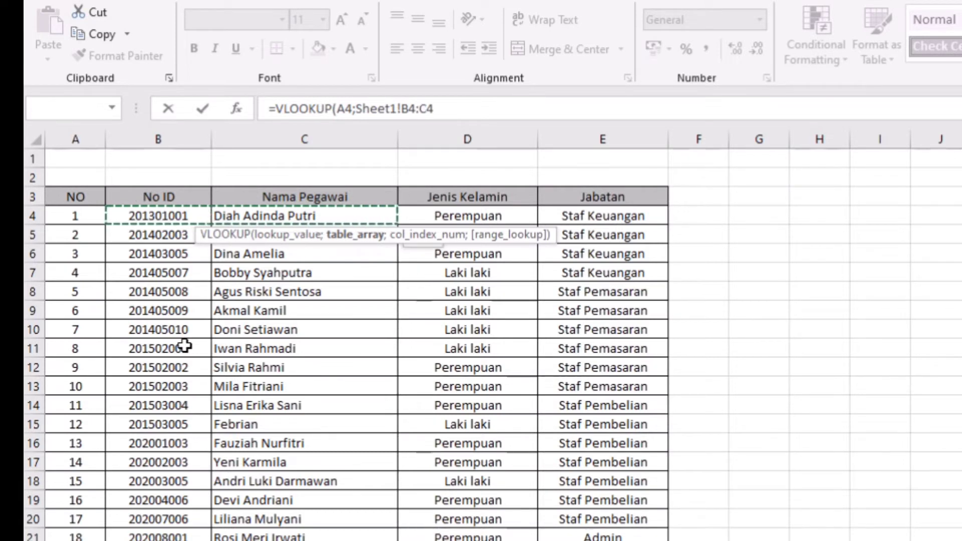
pyautogui.hotkey('shift', 'Down')
pyautogui.hotkey('shift', 'Down')
pyautogui.hotkey('shift', 'Down')
pyautogui.hotkey('shift', 'Down')
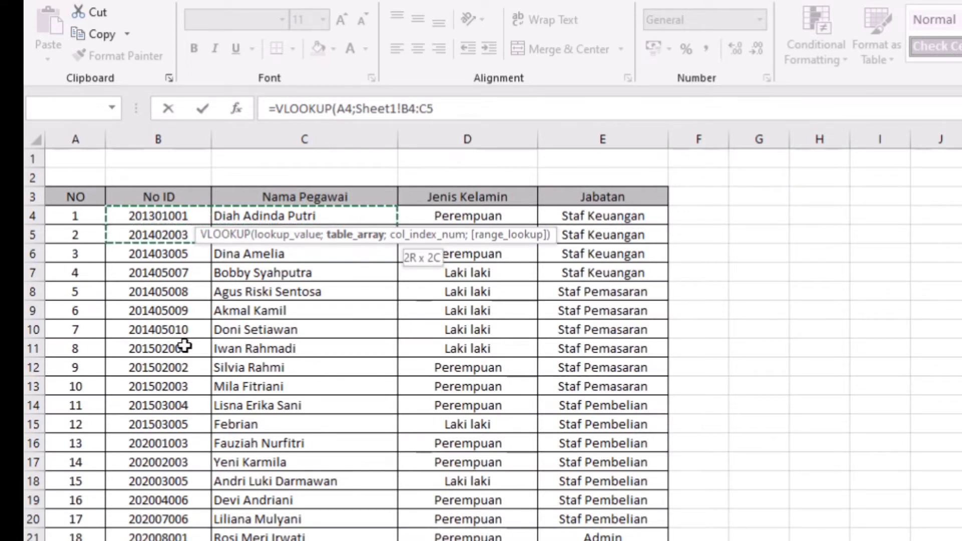
pyautogui.hotkey('shift', 'Down')
pyautogui.hotkey('shift', 'Down')
pyautogui.hotkey('shift', 'Down')
pyautogui.hotkey('shift', 'Down')
pyautogui.hotkey('shift', 'Down')
pyautogui.hotkey('shift', 'Down')
pyautogui.hotkey('shift', 'Down')
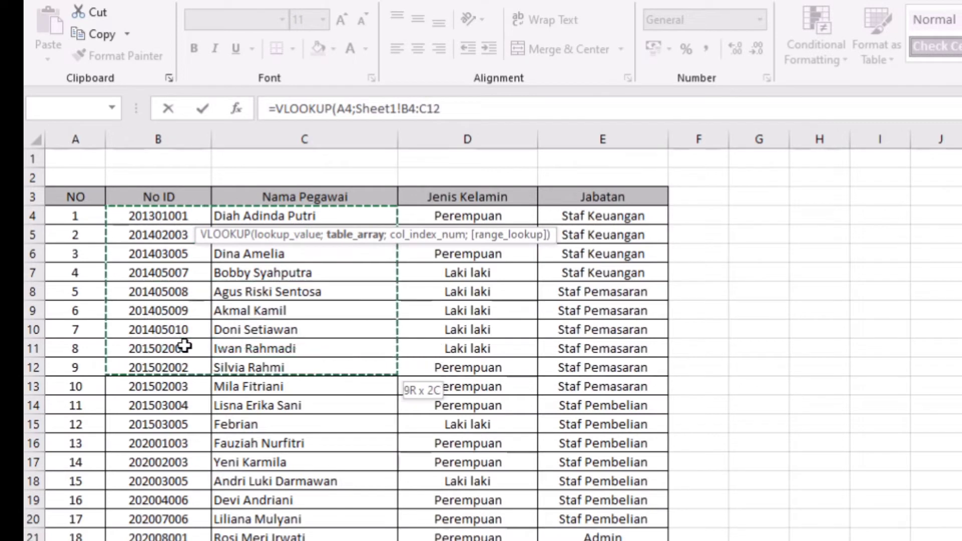
pyautogui.hotkey('shift', 'Down')
pyautogui.hotkey('shift', 'Down')
pyautogui.hotkey('shift', 'Down')
pyautogui.hotkey('shift', 'Down')
pyautogui.hotkey('shift', 'Down')
pyautogui.hotkey('shift', 'Down')
pyautogui.hotkey('shift', 'Down')
pyautogui.hotkey('shift', 'Down')
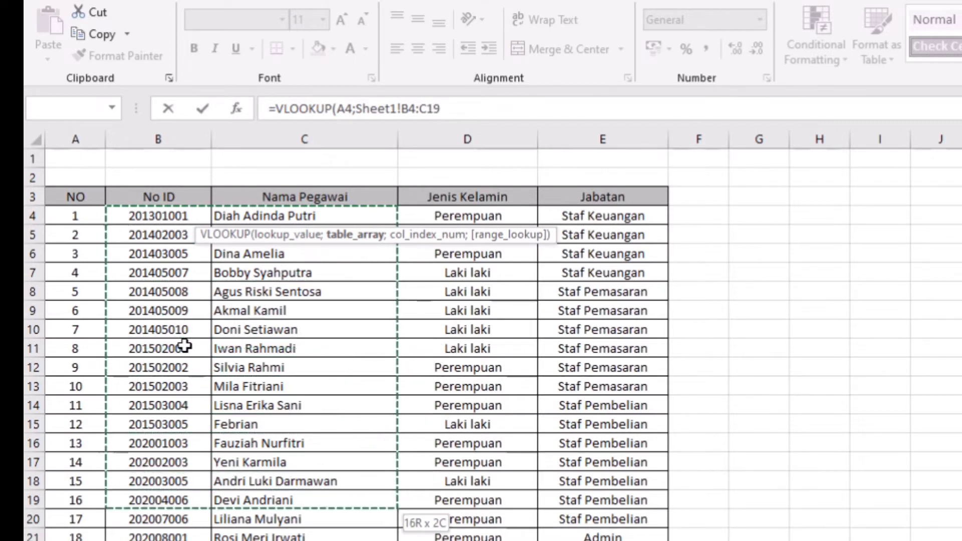
pyautogui.hotkey('shift', 'Right')
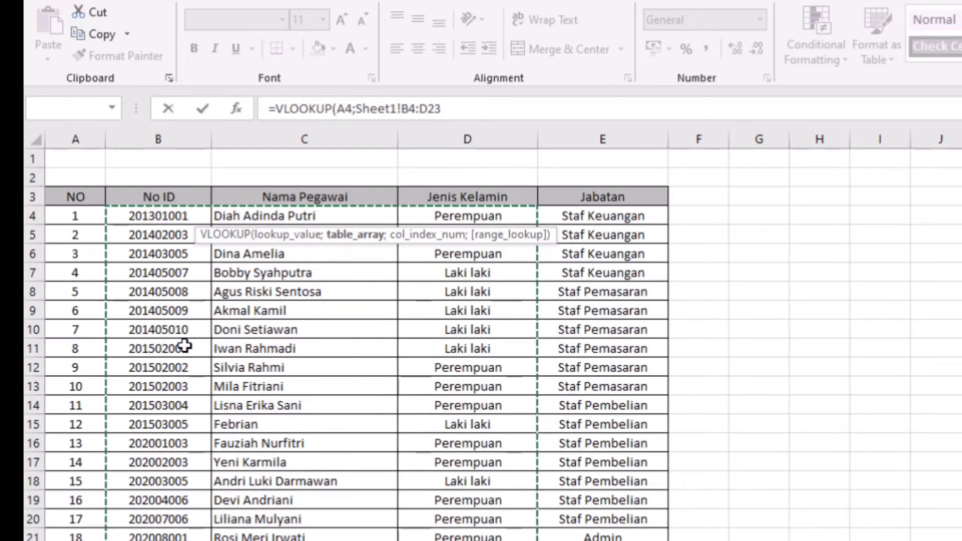
# Complete the VLOOKUP formula with column index 2 and FALSE for an exact match, and enter it
pyautogui.click(485, 114)
pyautogui.write(';2')
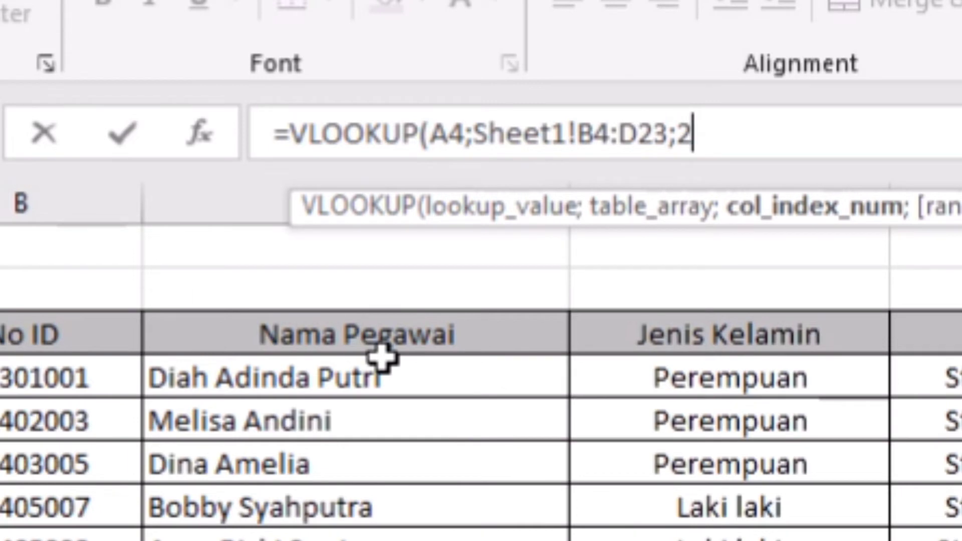
pyautogui.write(';')
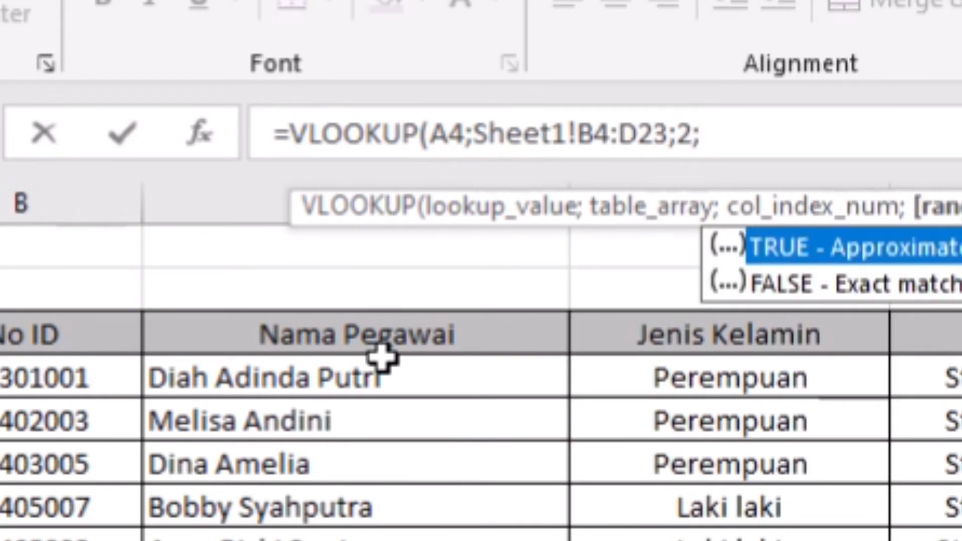
pyautogui.write('false')
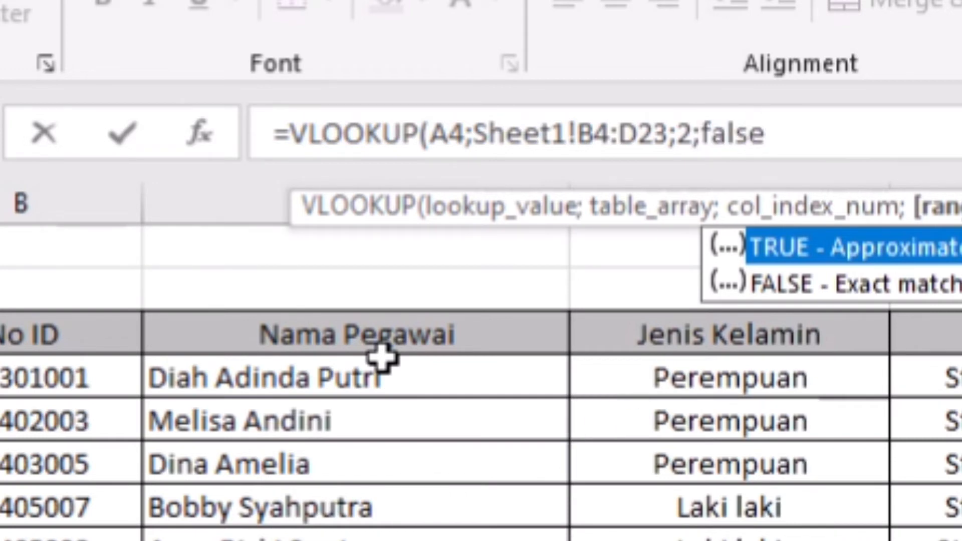
pyautogui.write(')')
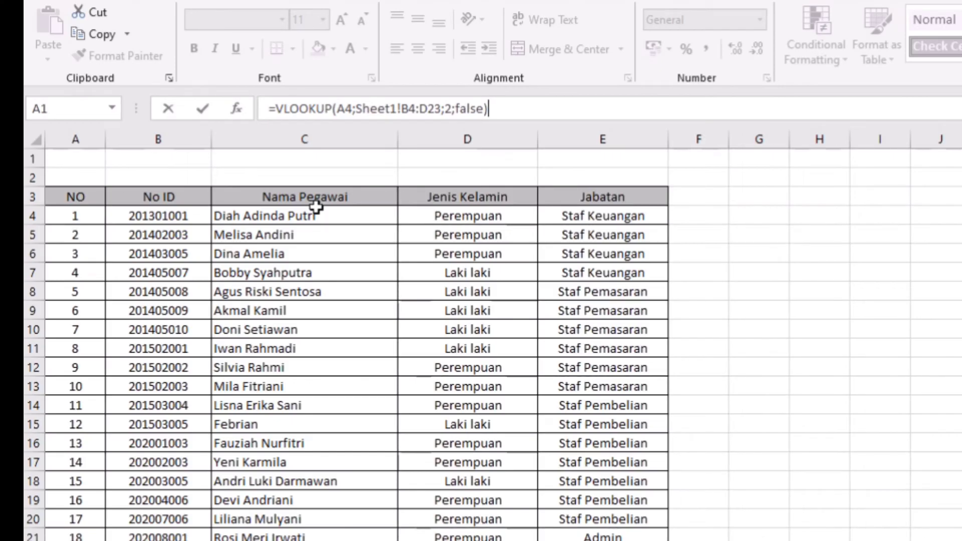
pyautogui.press('Return')
# Check the name returned in B4 against the employee list on Sheet1
pyautogui.click(311, 214)
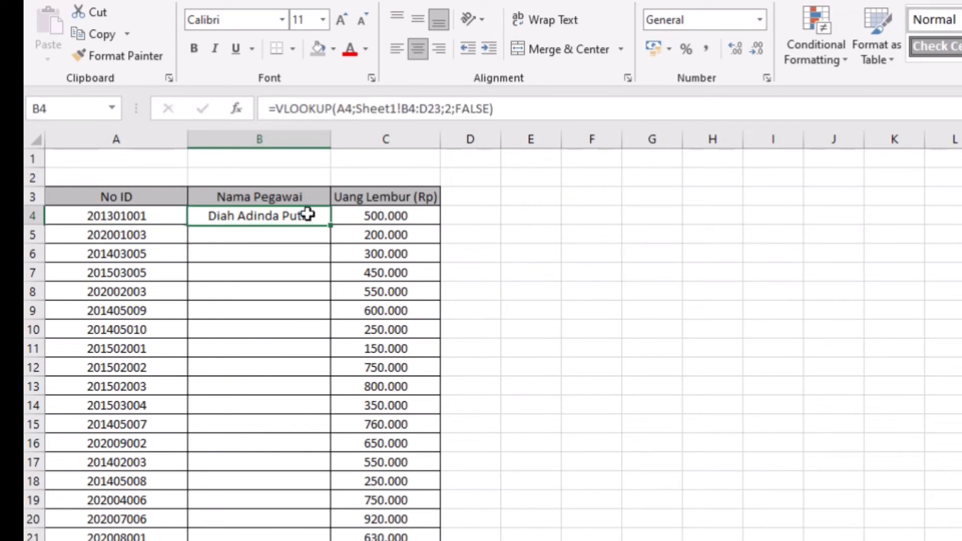
pyautogui.click(135, 540)
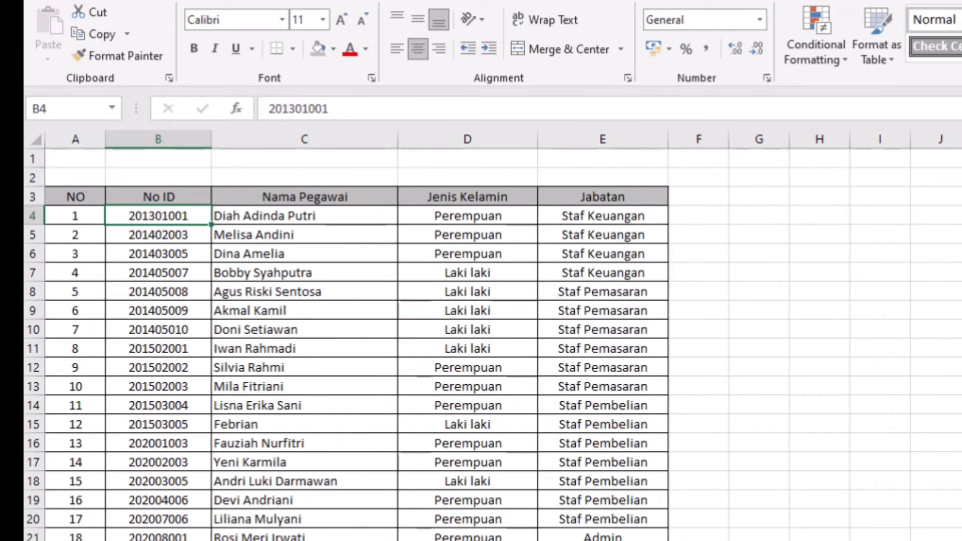
# Compare the VLOOKUP result for the first No ID with its entry in the Sheet1 employee table
pyautogui.click(186, 540)
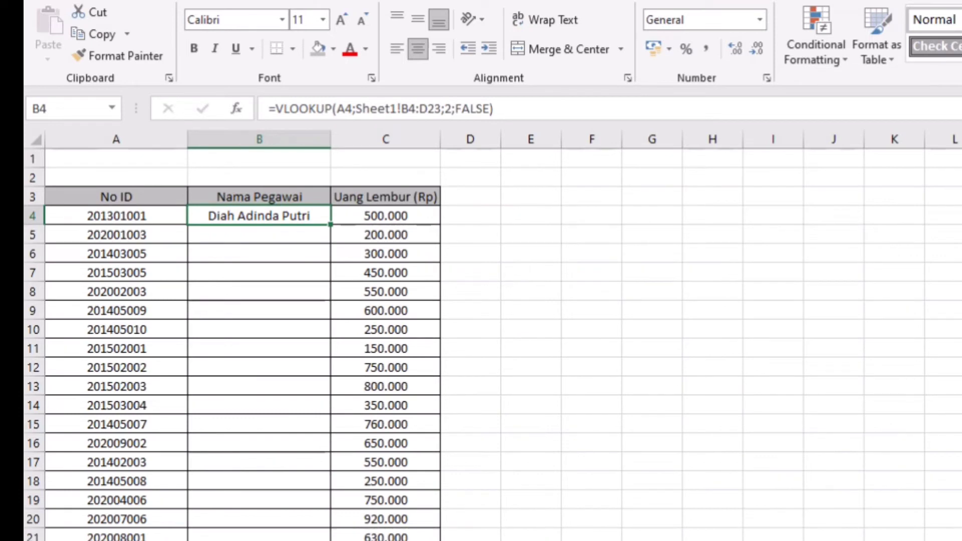
pyautogui.click(136, 540)
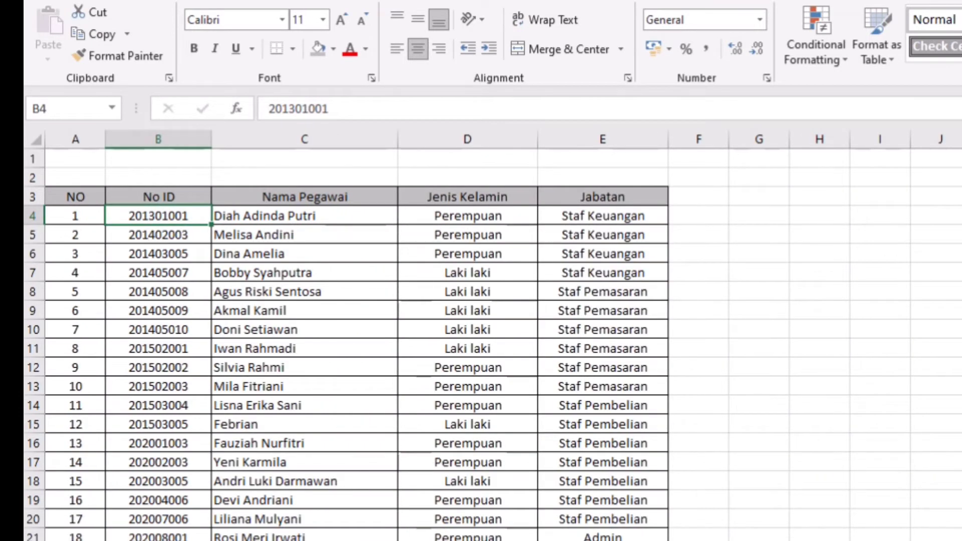
pyautogui.click(185, 540)
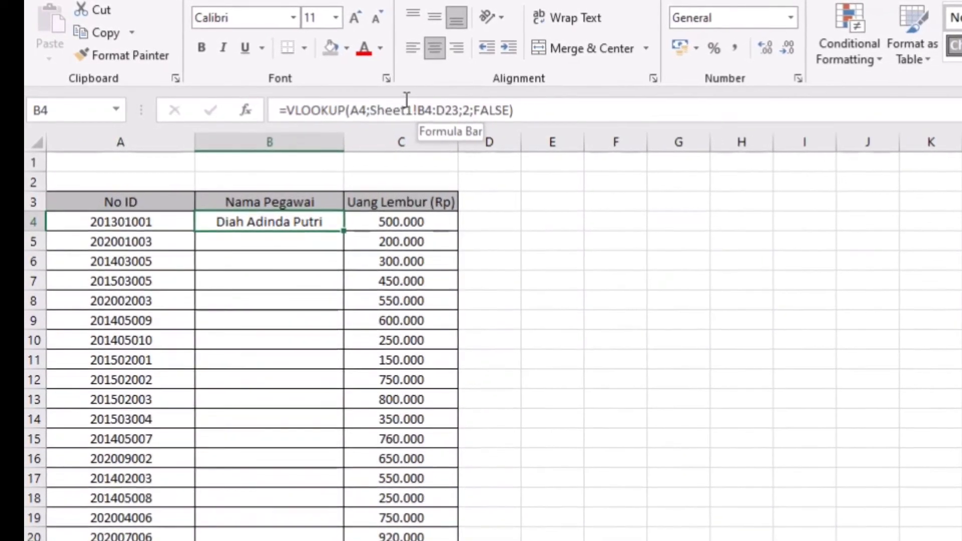
# Lock the rows of the table array in B4's VLOOKUP formula as Sheet1!B$4:D$23
pyautogui.click(420, 110)
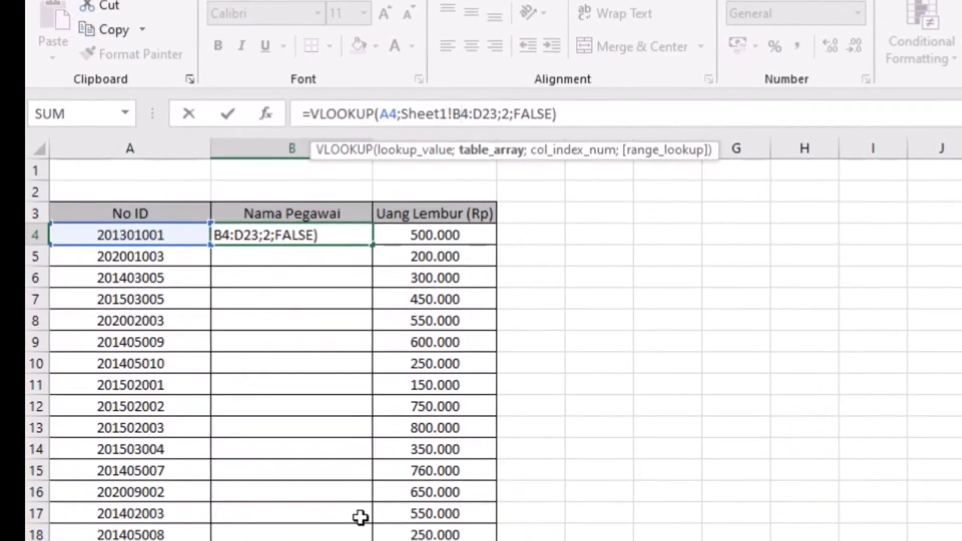
pyautogui.write('$4:D')
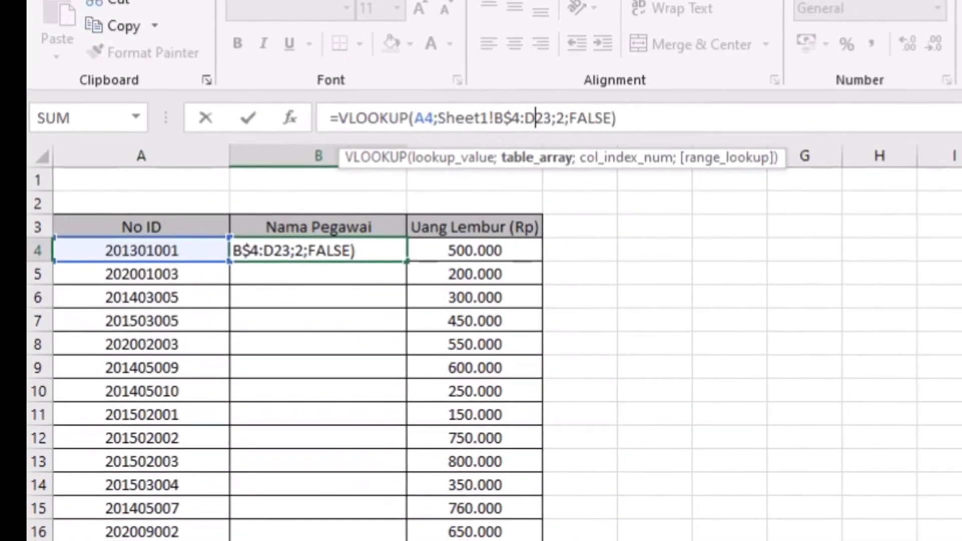
pyautogui.write('$')
pyautogui.press('Return')
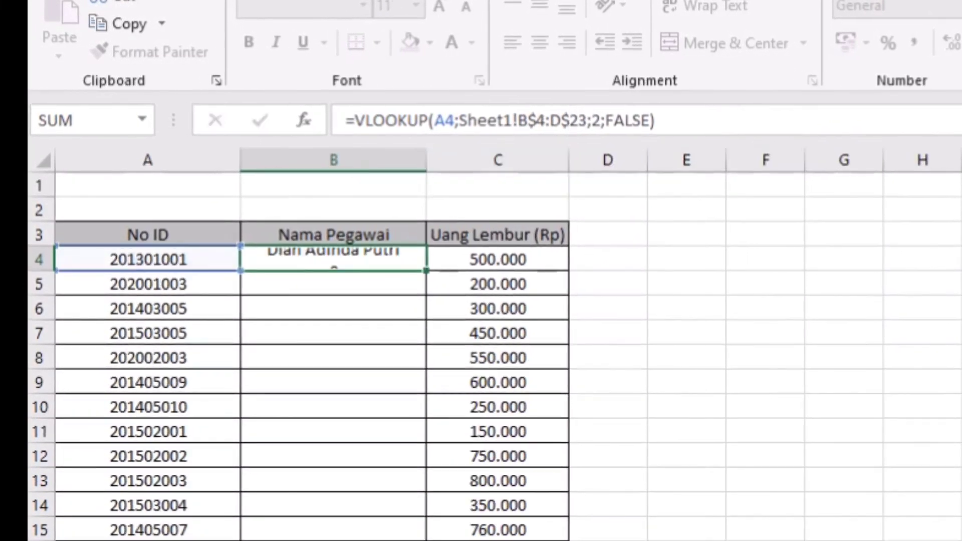
# Copy the B4 VLOOKUP formula down the Nama Pegawai column through row 23
pyautogui.click(399, 267)
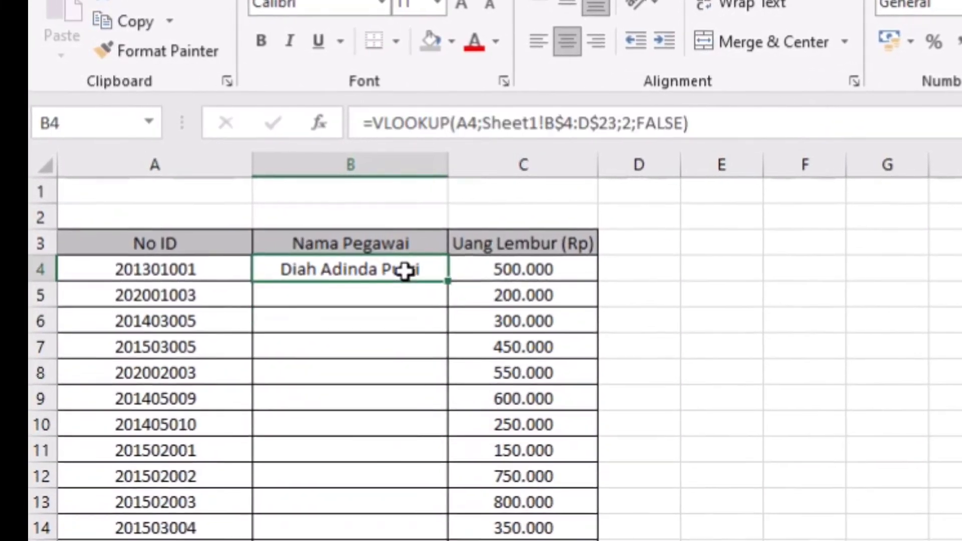
pyautogui.rightClick(401, 267)
pyautogui.click(453, 315)
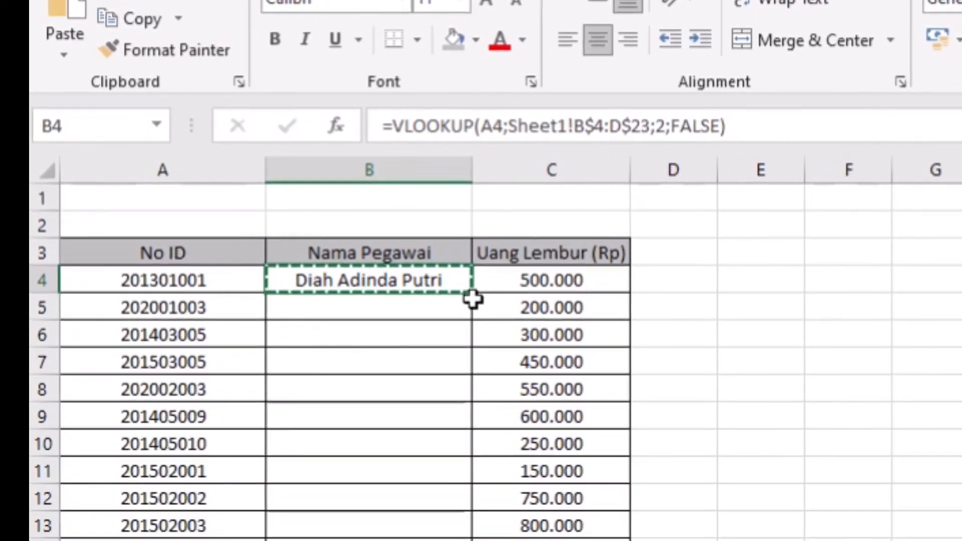
pyautogui.doubleClick(467, 290)
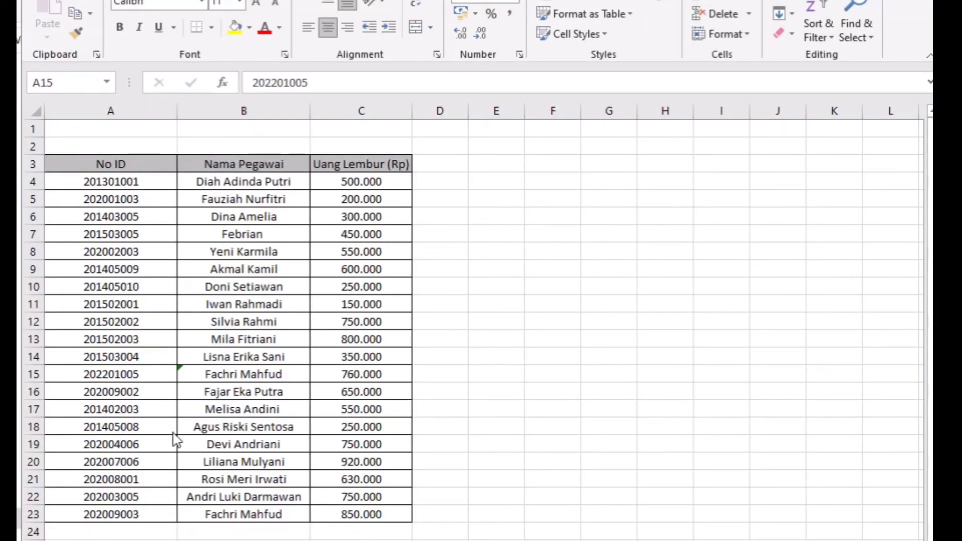
# Change the range lookup argument of the VLOOKUP formula in B15 to FALSE for an exact match
pyautogui.click(227, 373)
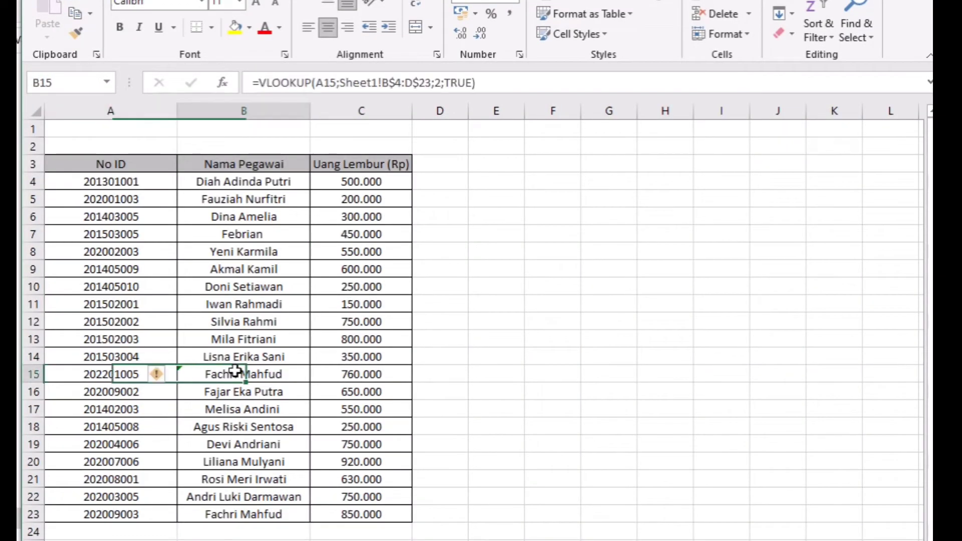
pyautogui.click(467, 82)
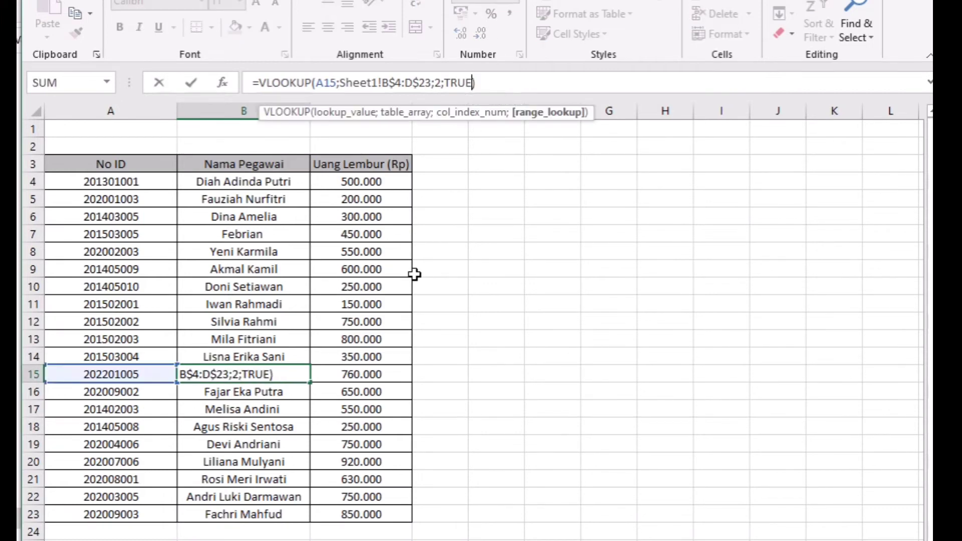
pyautogui.press('BackSpace')
pyautogui.press('BackSpace')
pyautogui.press('BackSpace')
pyautogui.press('BackSpace')
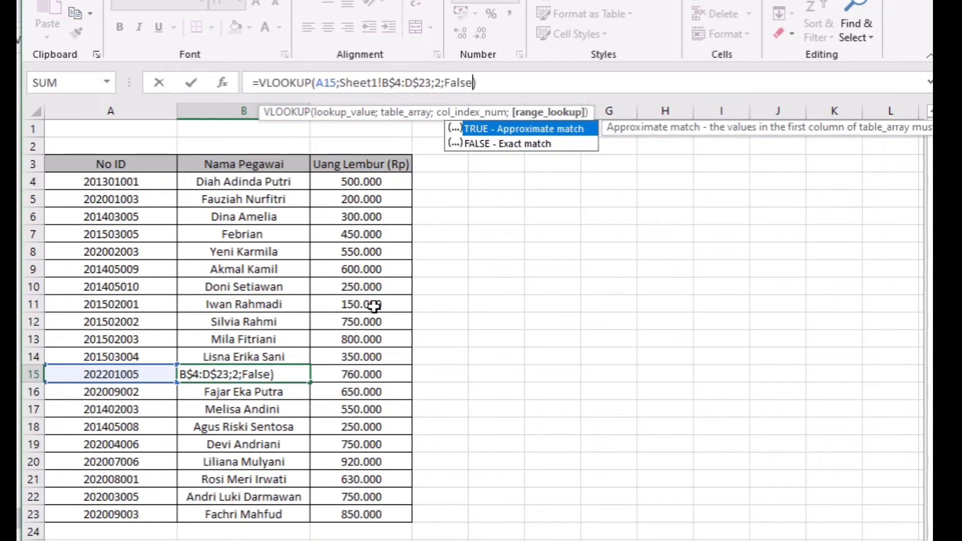
pyautogui.write('False')
pyautogui.press('Return')
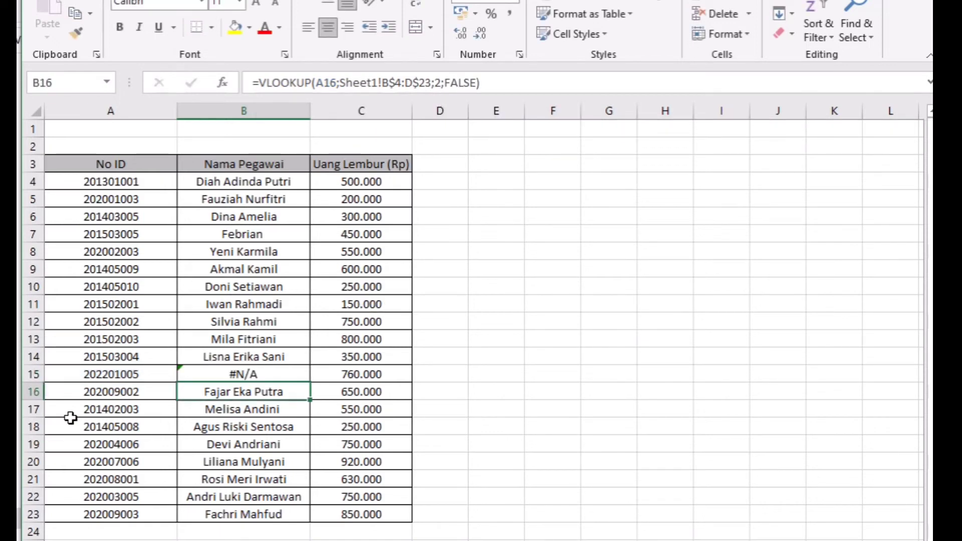
# Check whether the No ID in A15 exists in the employee list on Sheet1
pyautogui.click(112, 375)
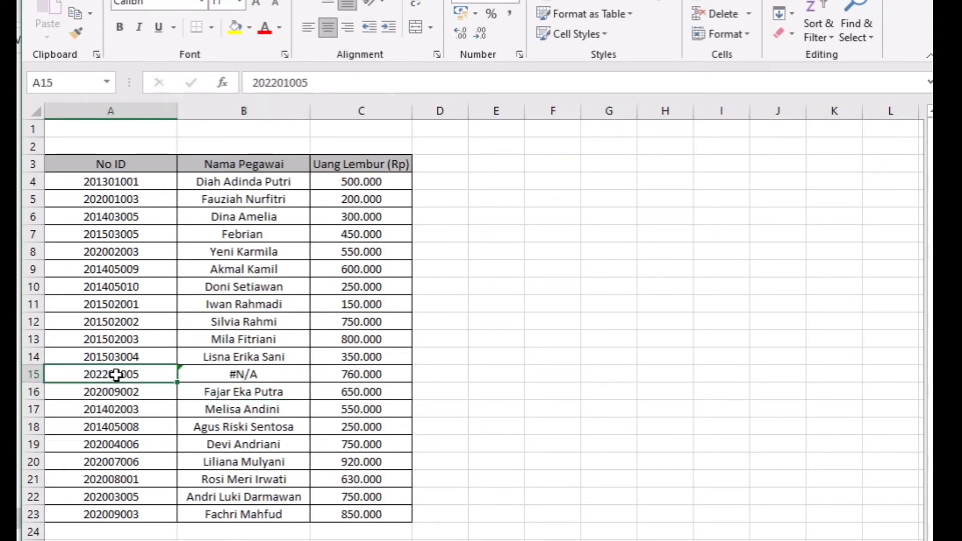
pyautogui.click(270, 379)
pyautogui.click(111, 373)
pyautogui.hotkey('ctrl', 'pageup')
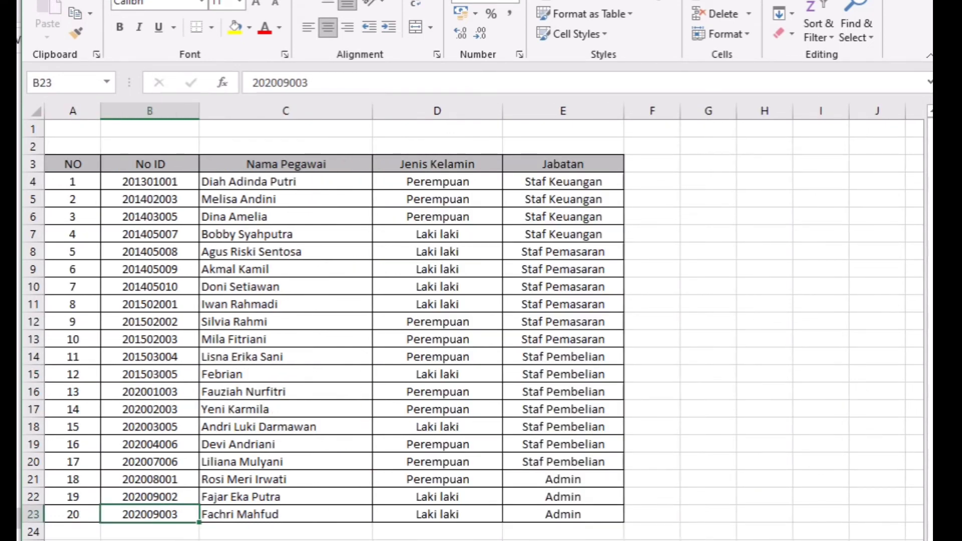
pyautogui.hotkey('ctrl', 'pagedown')
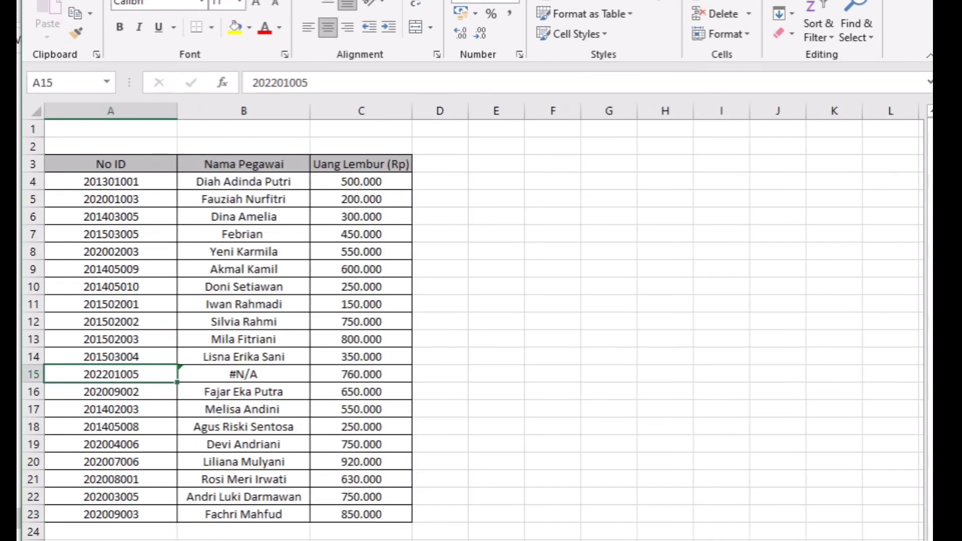
# Change the range lookup argument of the VLOOKUP formula in B15 to TRUE for an approximate match
pyautogui.click(215, 372)
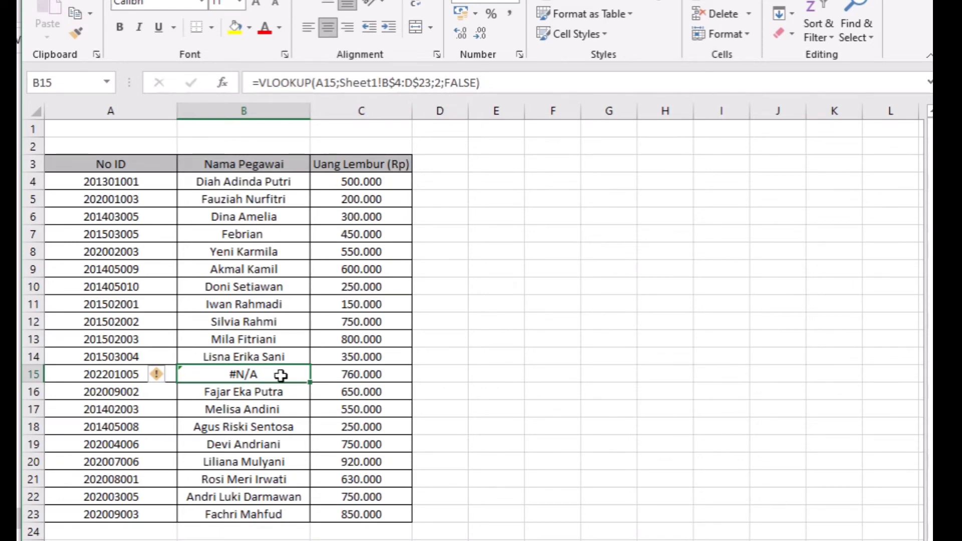
pyautogui.click(443, 83)
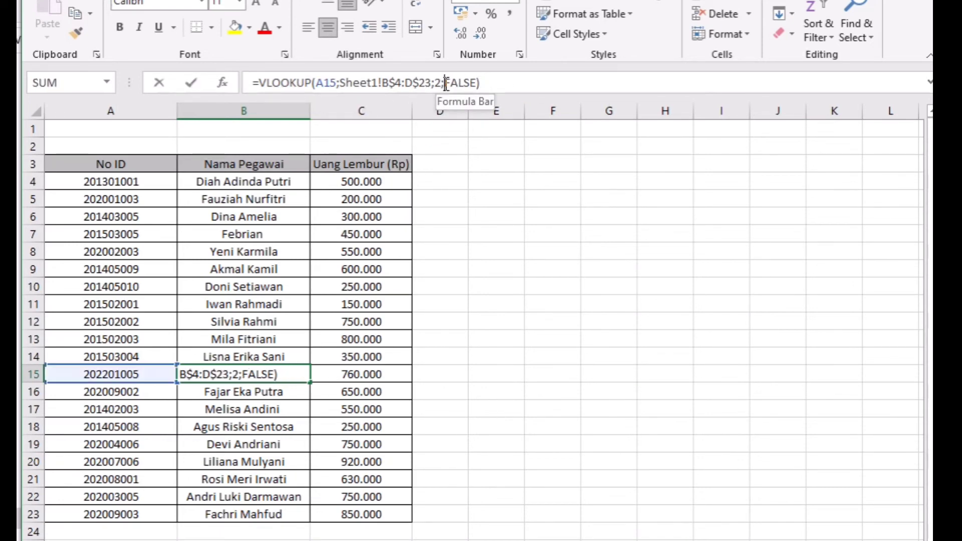
pyautogui.press('Delete')
pyautogui.press('Delete')
pyautogui.press('Delete')
pyautogui.press('Delete')
pyautogui.press('Delete')
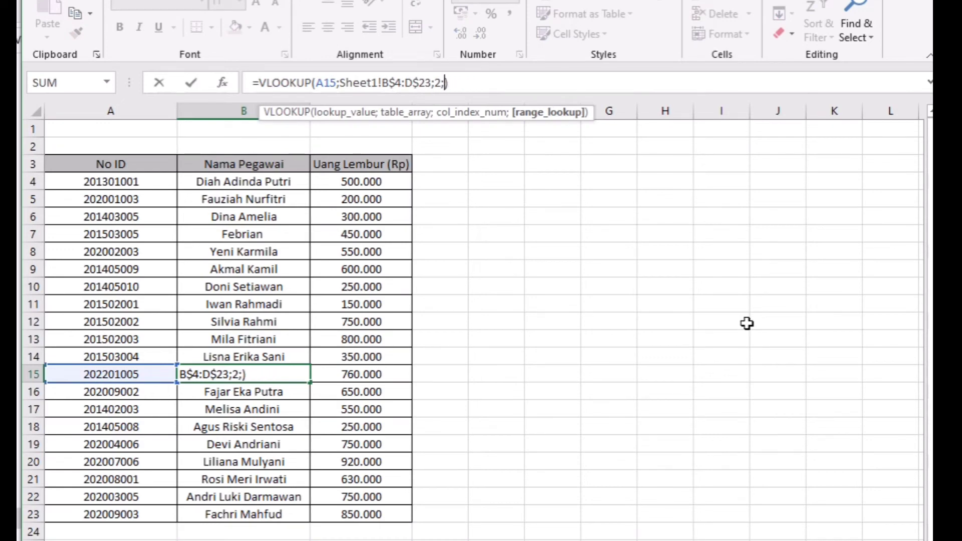
pyautogui.write('true')
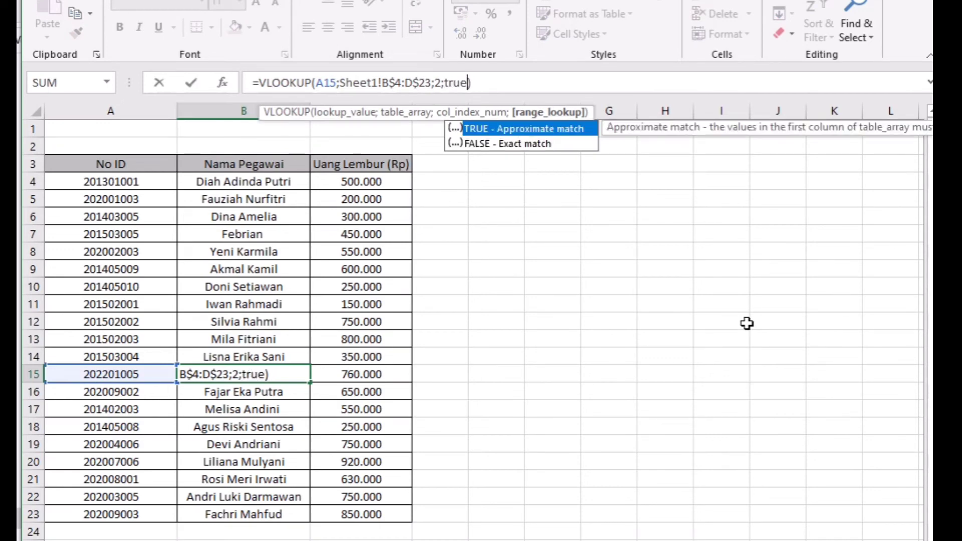
pyautogui.press('Return')
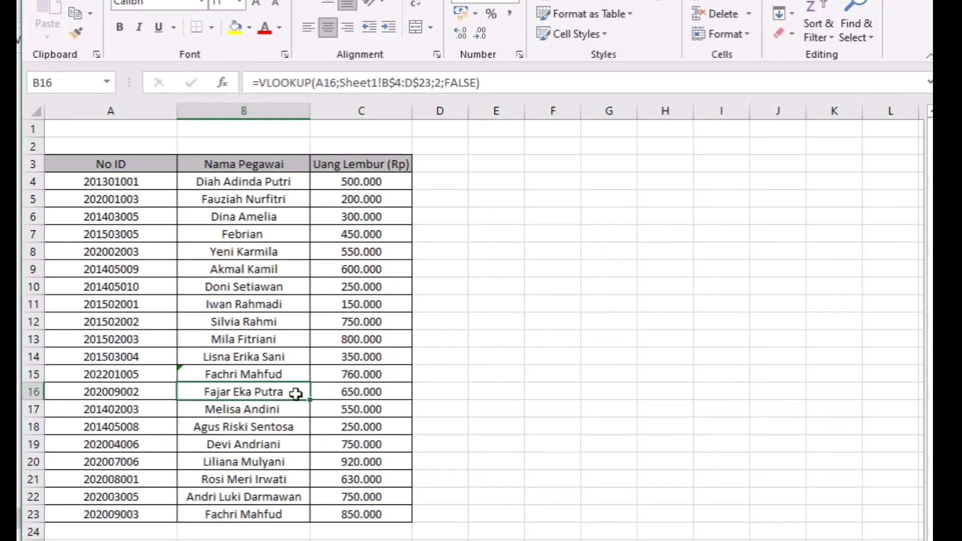
# Compare the name returned in B15 with the name and No ID in row 23 of Sheet1
pyautogui.click(283, 377)
pyautogui.click(91, 376)
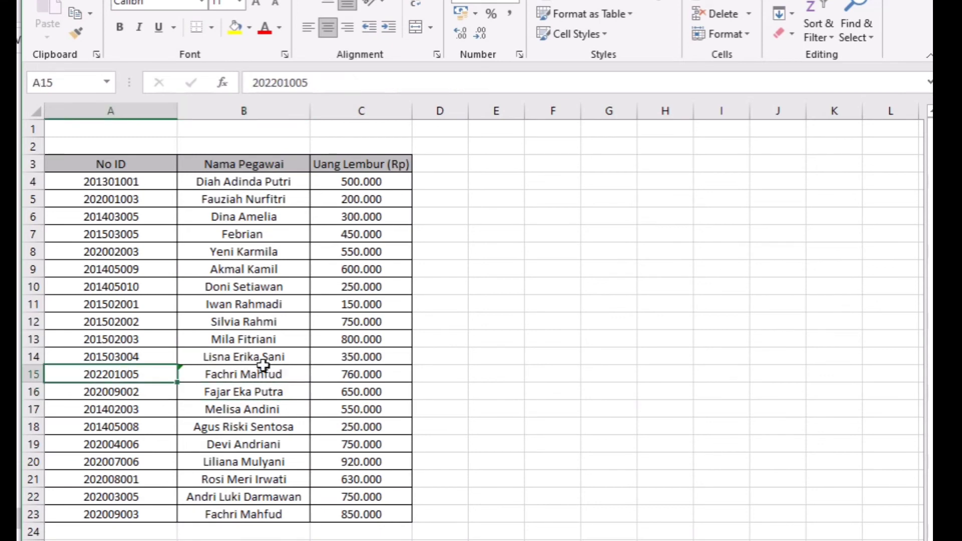
pyautogui.click(264, 374)
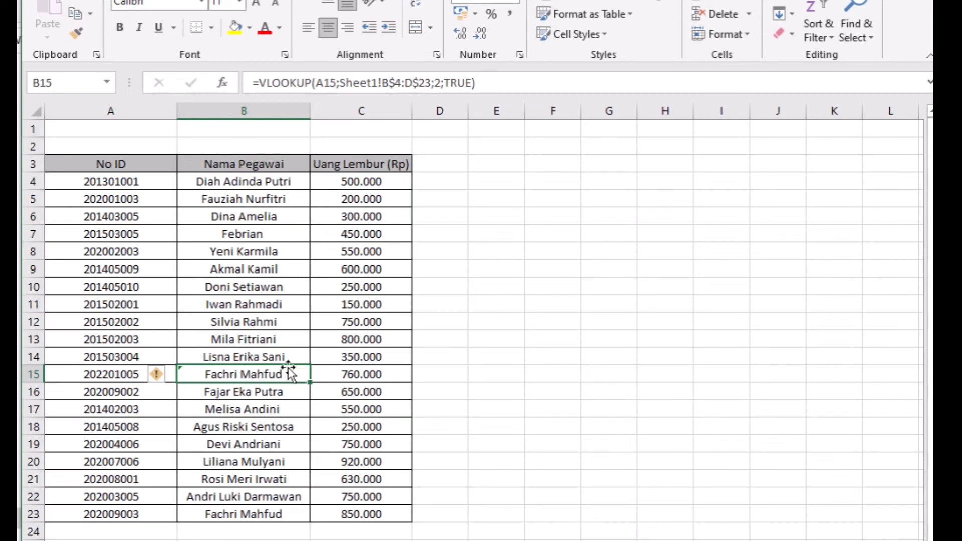
pyautogui.hotkey('ctrl', 'pageup')
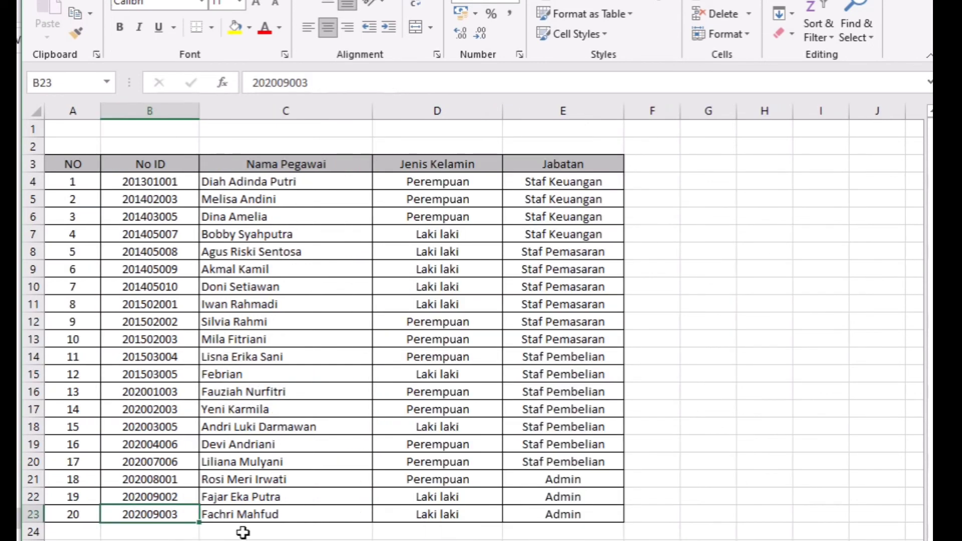
pyautogui.click(251, 516)
pyautogui.click(142, 514)
pyautogui.hotkey('ctrl', 'pagedown')
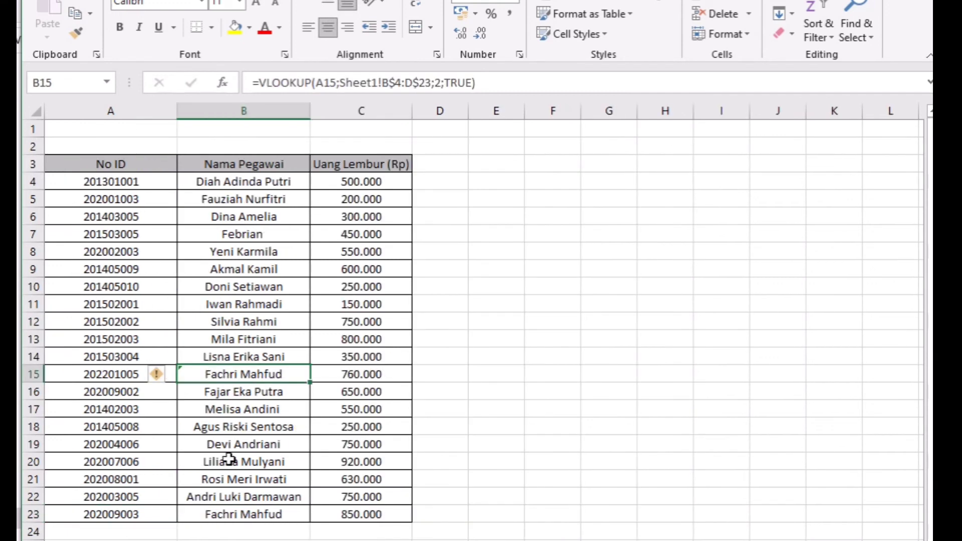
# Examine how the No ID in A15 and its approximate-match name differ from the last employee entry on Sheet1
pyautogui.click(113, 379)
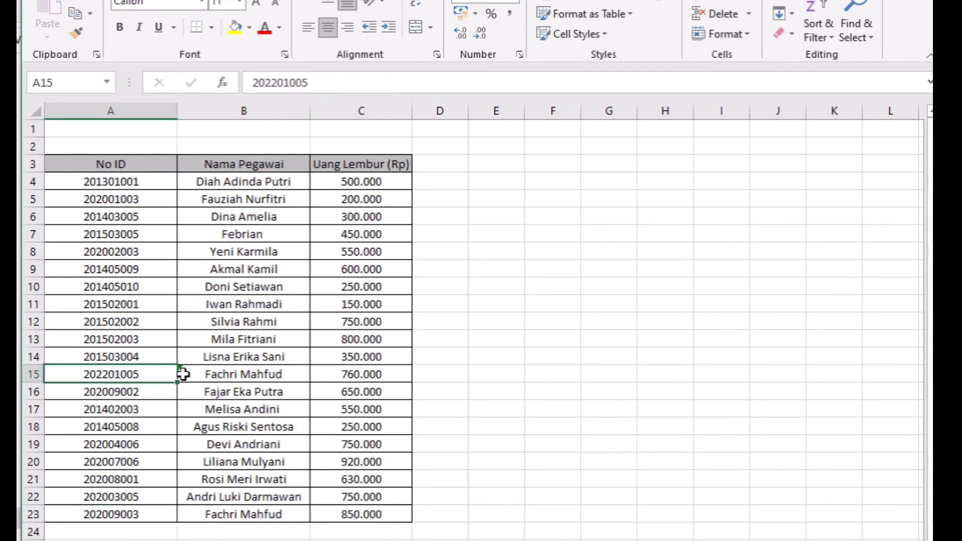
pyautogui.click(207, 375)
pyautogui.click(113, 375)
pyautogui.click(143, 540)
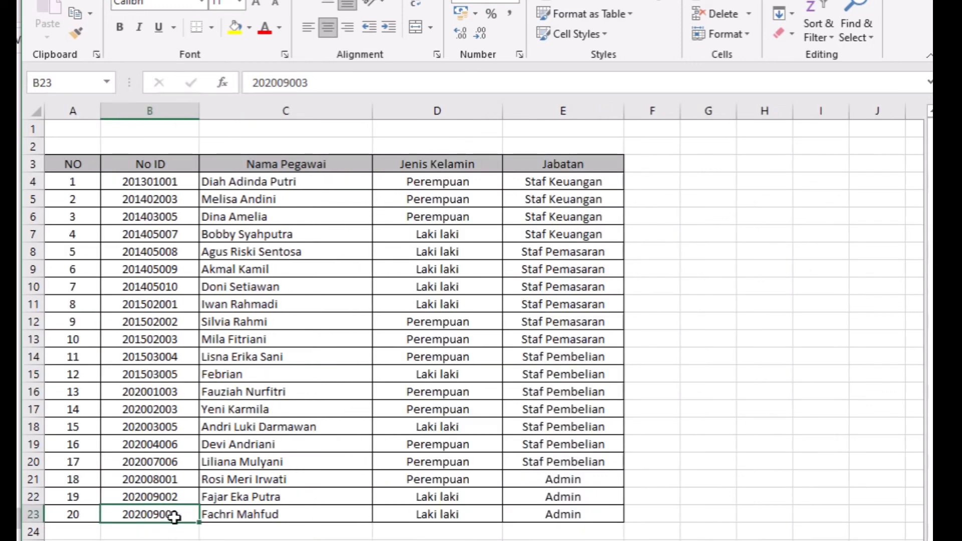
pyautogui.click(222, 515)
pyautogui.click(142, 540)
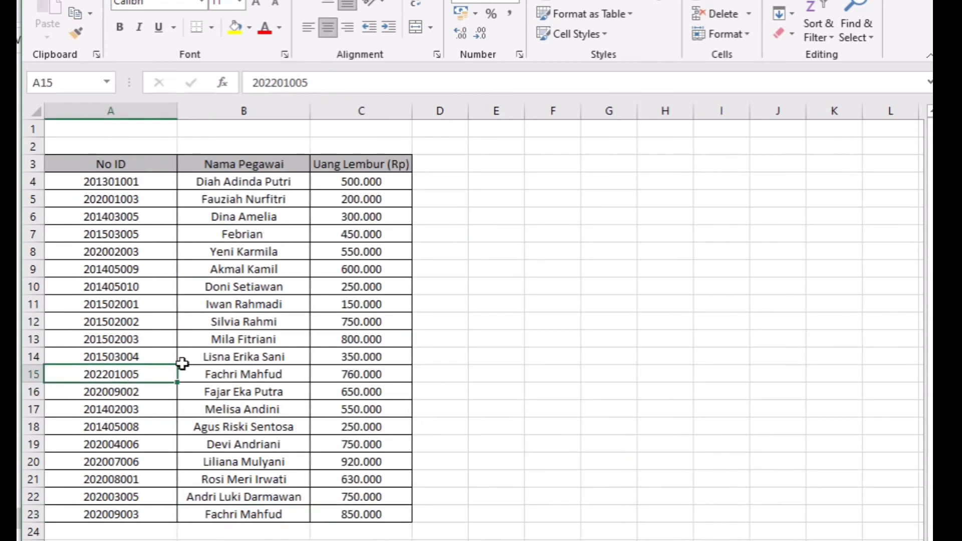
pyautogui.click(216, 374)
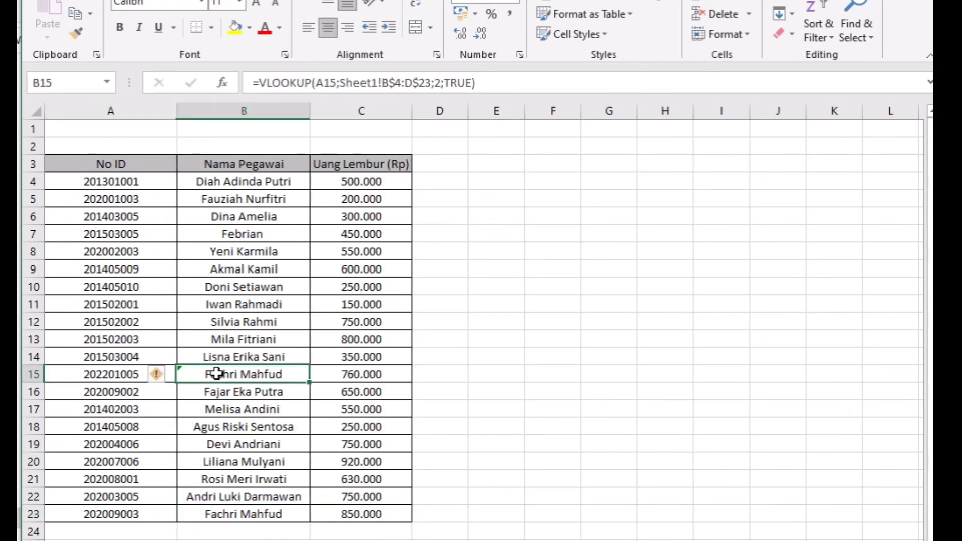
pyautogui.click(119, 377)
pyautogui.click(208, 376)
pyautogui.click(118, 379)
# Set the range lookup argument of the VLOOKUP formula in B15 back to FALSE for an exact match
pyautogui.click(245, 380)
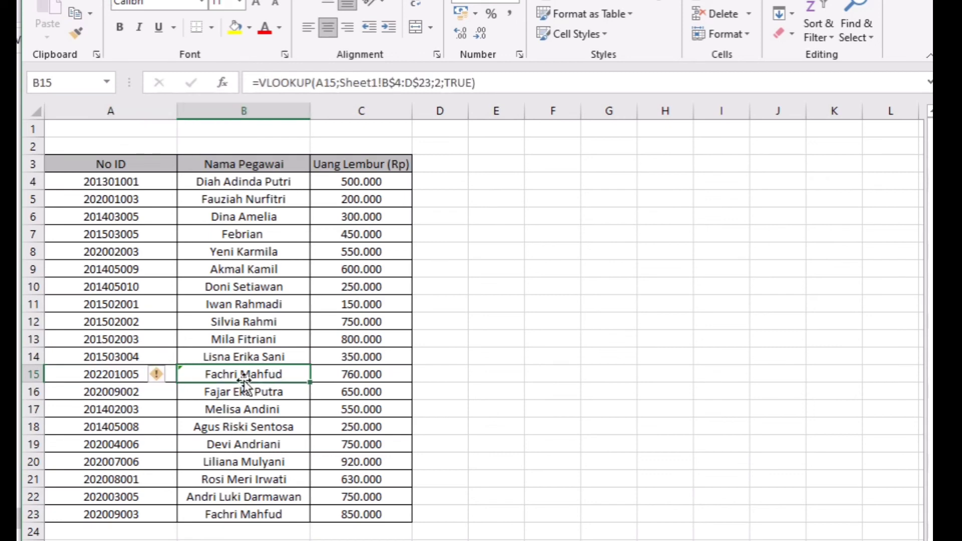
pyautogui.click(449, 83)
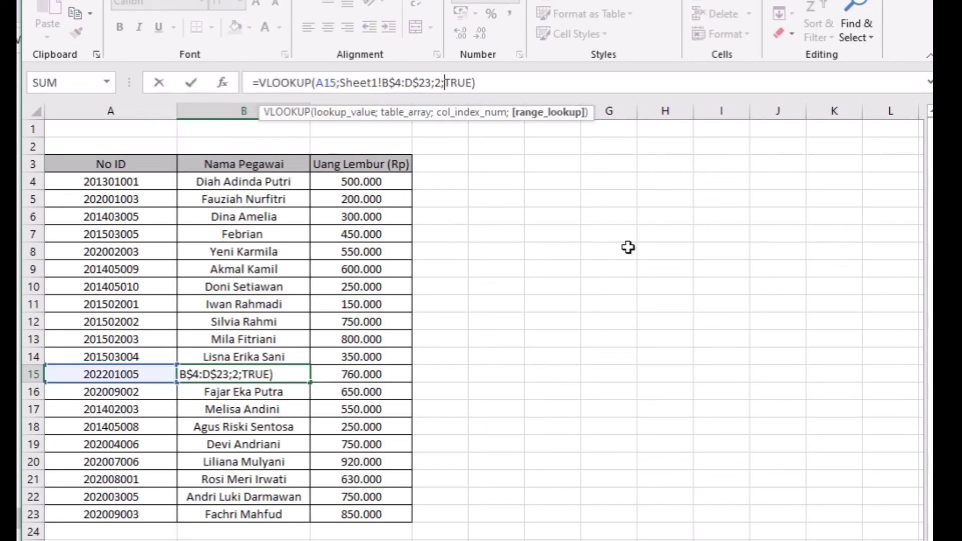
pyautogui.press('Delete')
pyautogui.press('Delete')
pyautogui.press('Delete')
pyautogui.press('Delete')
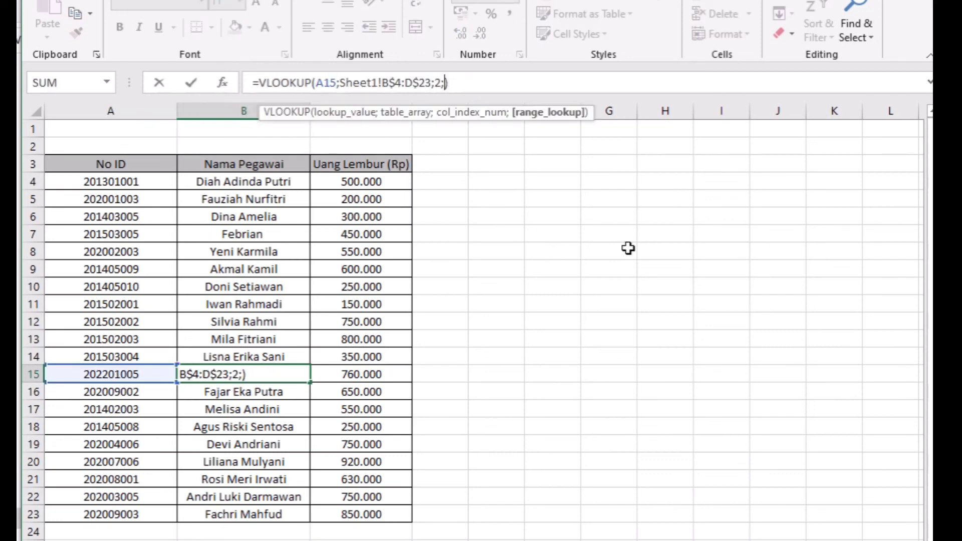
pyautogui.write('false')
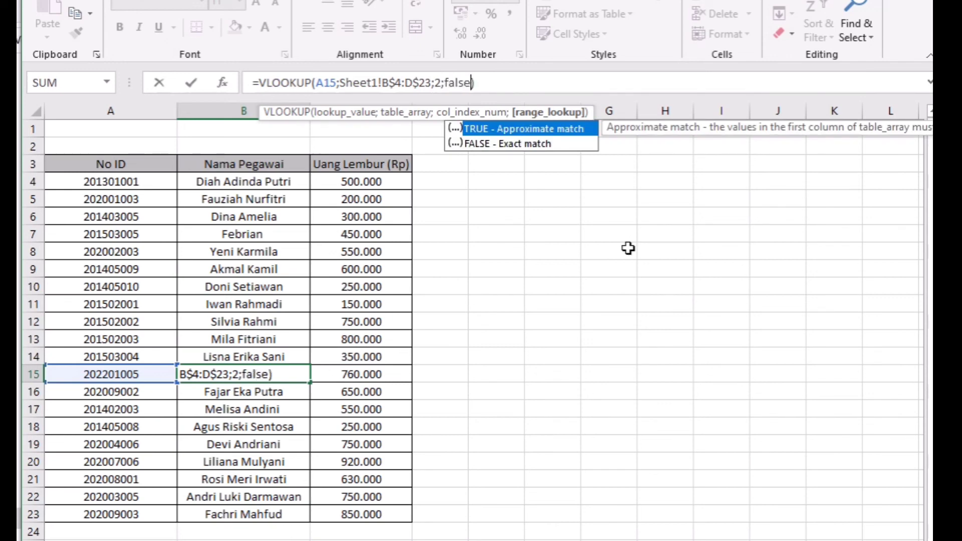
pyautogui.press('Return')
pyautogui.press('Up')
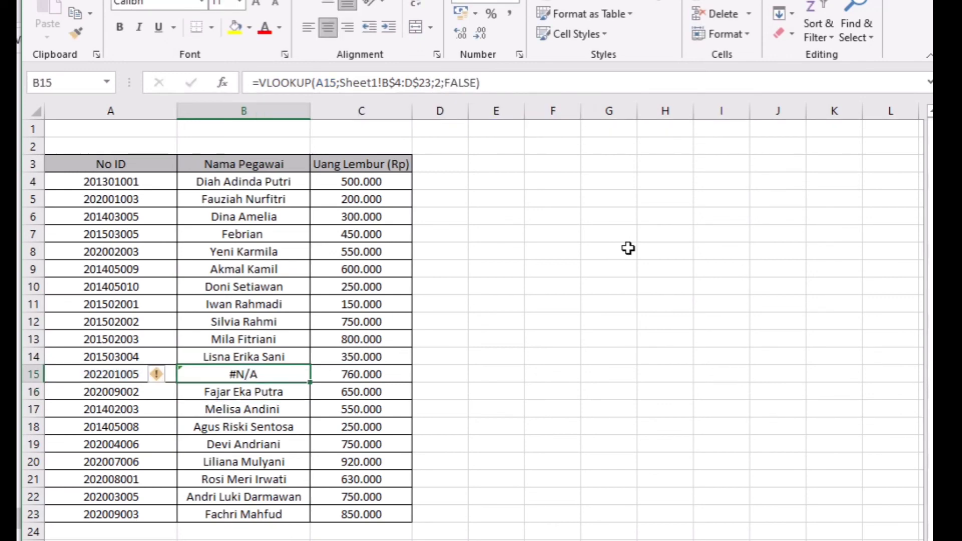
# Look for the No ID from A15 in the Sheet1 employee list to verify B15's exact-match result
pyautogui.click(145, 540)
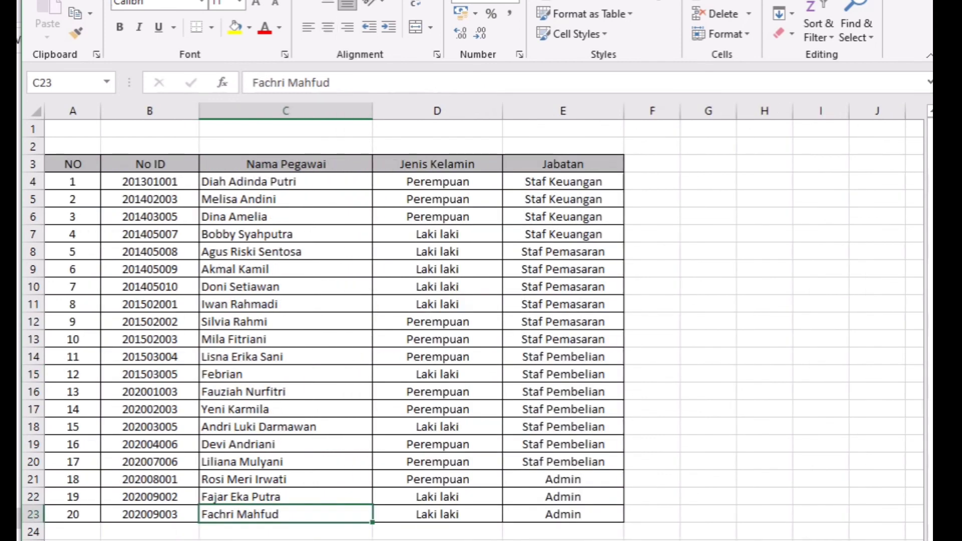
pyautogui.click(196, 540)
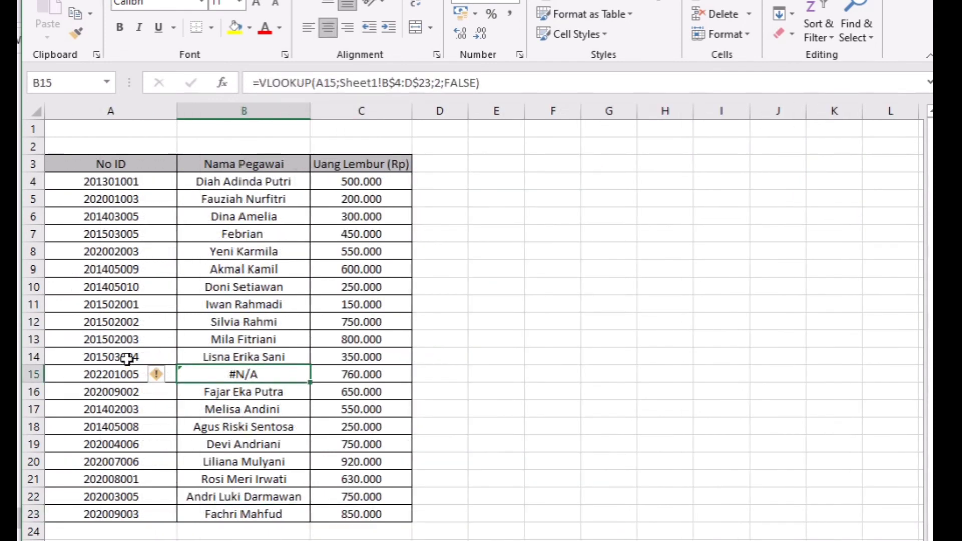
pyautogui.click(104, 376)
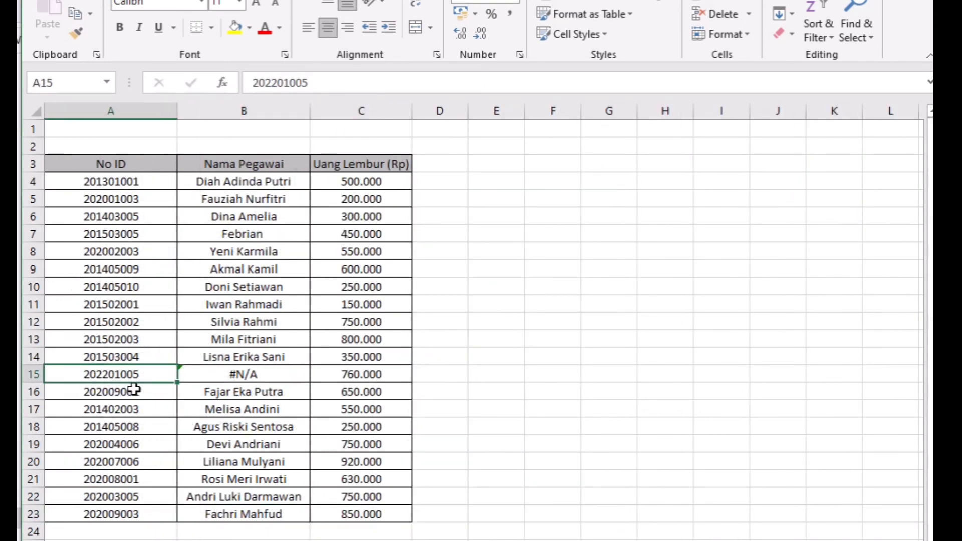
pyautogui.click(146, 540)
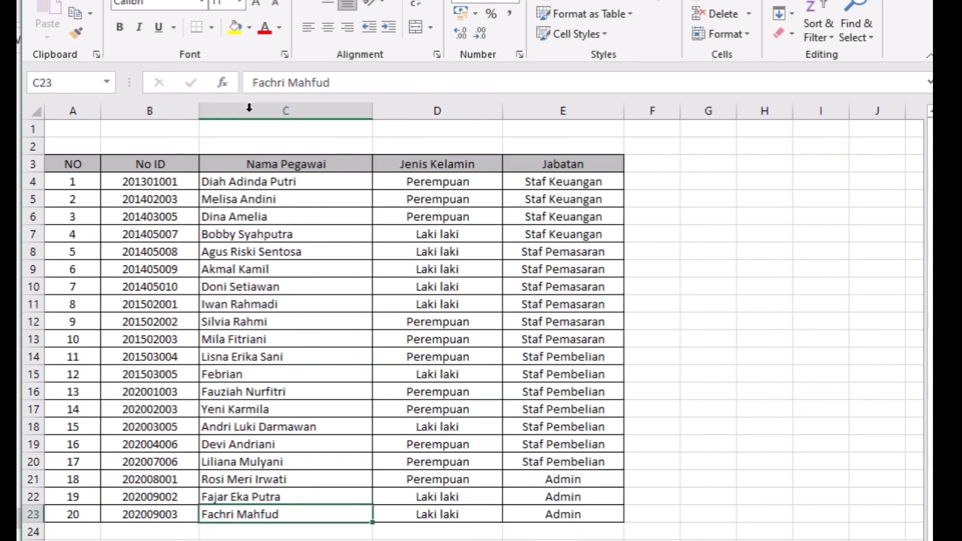